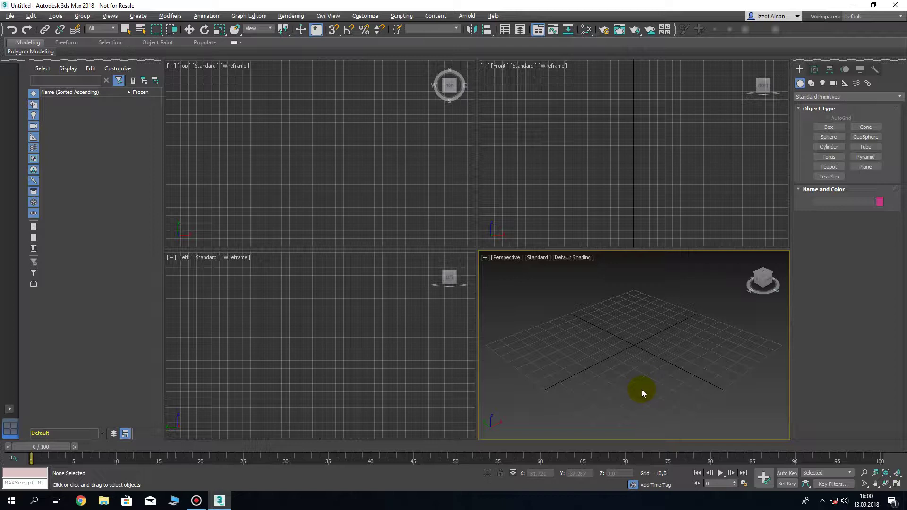
Activate the Top, Left and Perspective viewports in turn and review the Views menu options.
{"action": "left_click", "coordinate": [109, 16]}
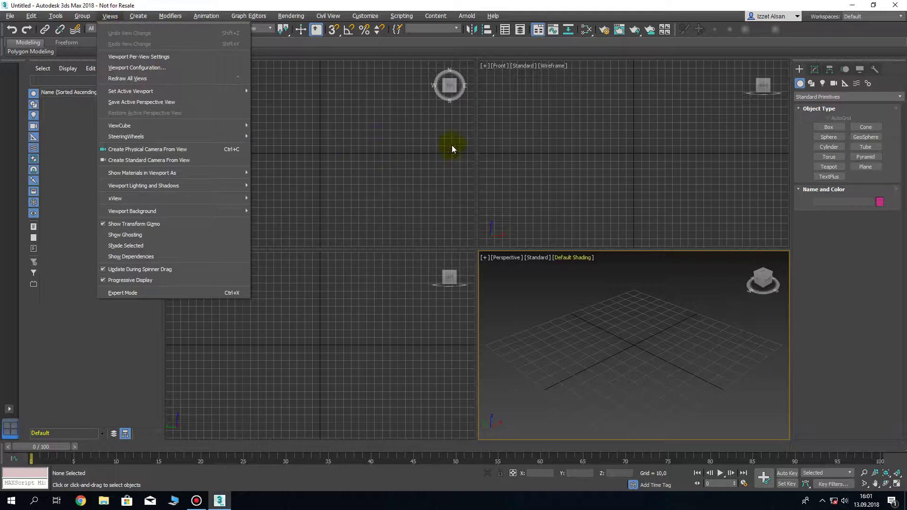
{"action": "left_click", "coordinate": [452, 146]}
{"action": "left_click", "coordinate": [384, 277]}
{"action": "left_click", "coordinate": [515, 301]}
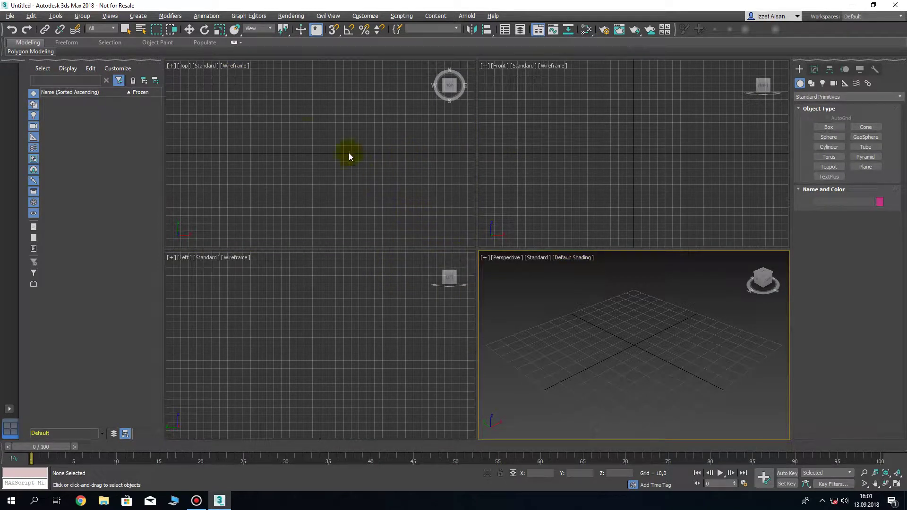
{"action": "left_click", "coordinate": [113, 18]}
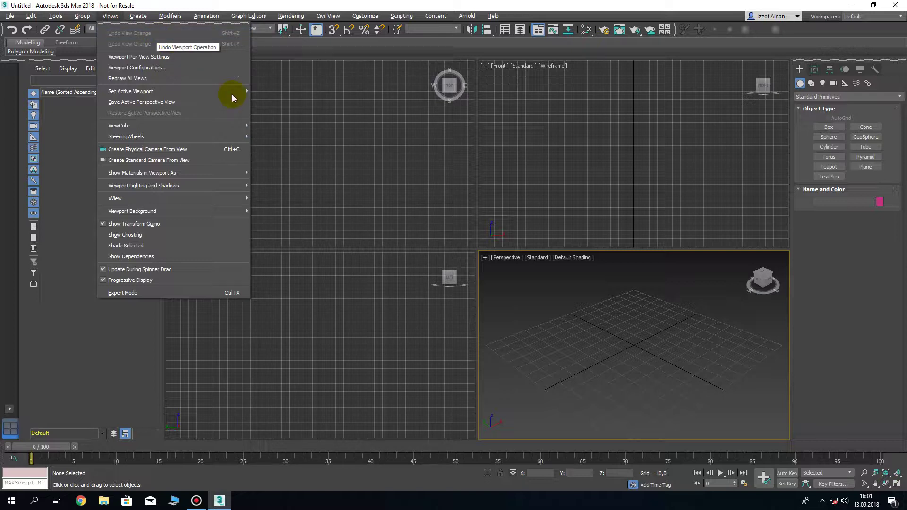
{"action": "left_click", "coordinate": [543, 274]}
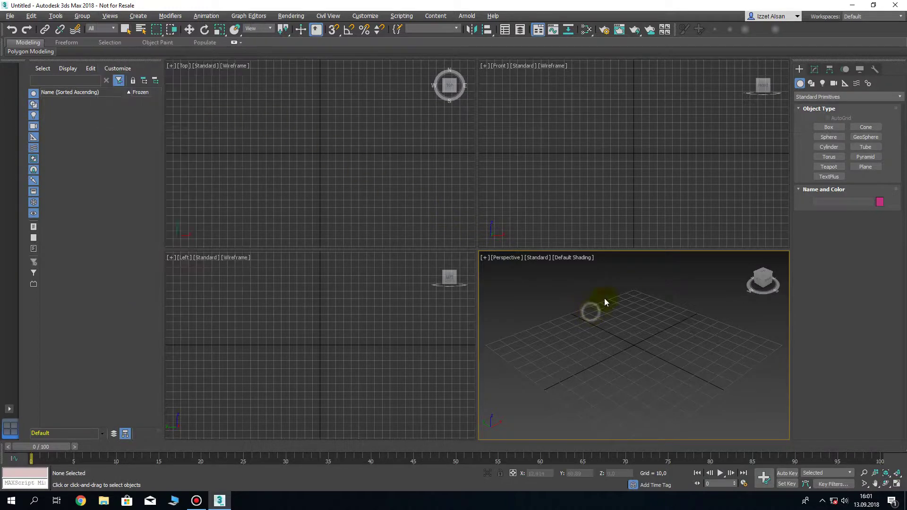
Draw a box, Box001, at the grid centre in the Perspective viewport.
{"action": "left_click", "coordinate": [828, 126]}
{"action": "left_click_drag", "start_coordinate": [628, 336], "coordinate": [630, 379]}
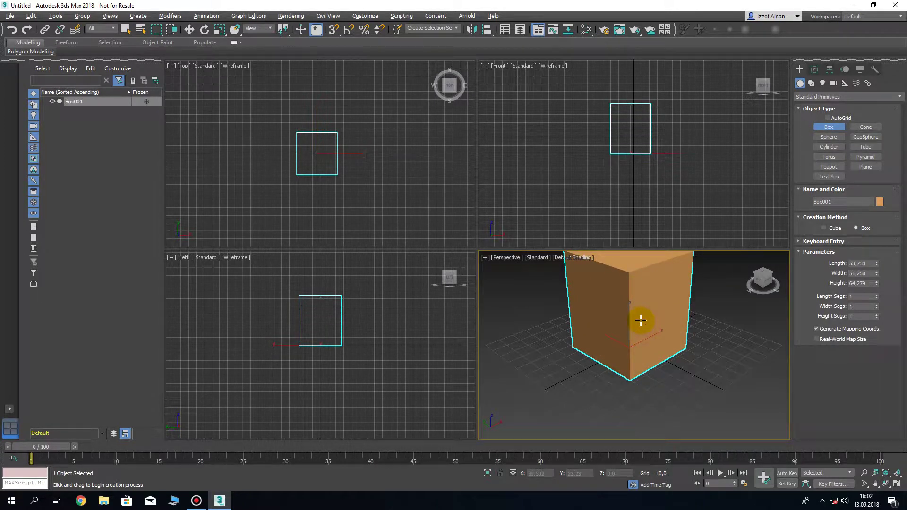
{"action": "key", "text": "w"}
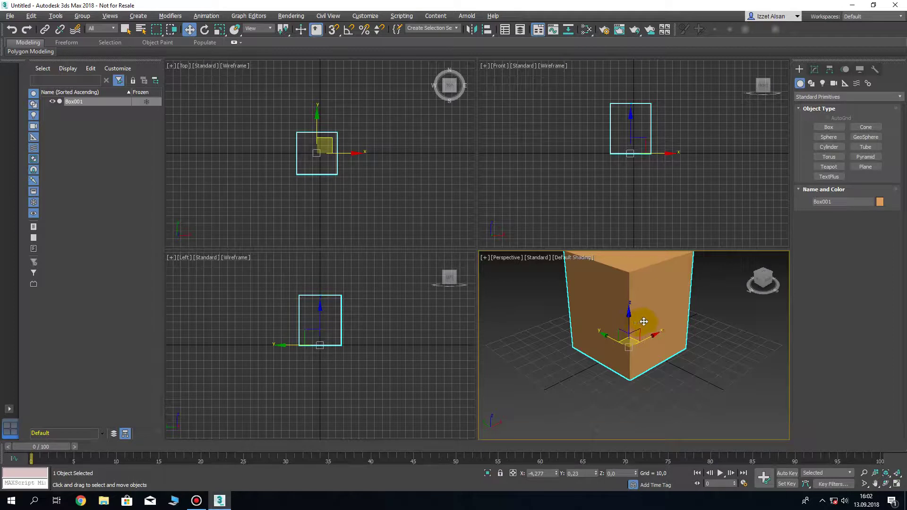
Pan the Perspective view, then revert it with Views > Undo View Change.
{"action": "mouse_move", "coordinate": [644, 313]}
{"action": "middle_mouse_down"}
{"action": "mouse_move", "coordinate": [642, 331]}
{"action": "mouse_move", "coordinate": [599, 334]}
{"action": "mouse_move", "coordinate": [540, 313]}
{"action": "middle_mouse_up"}
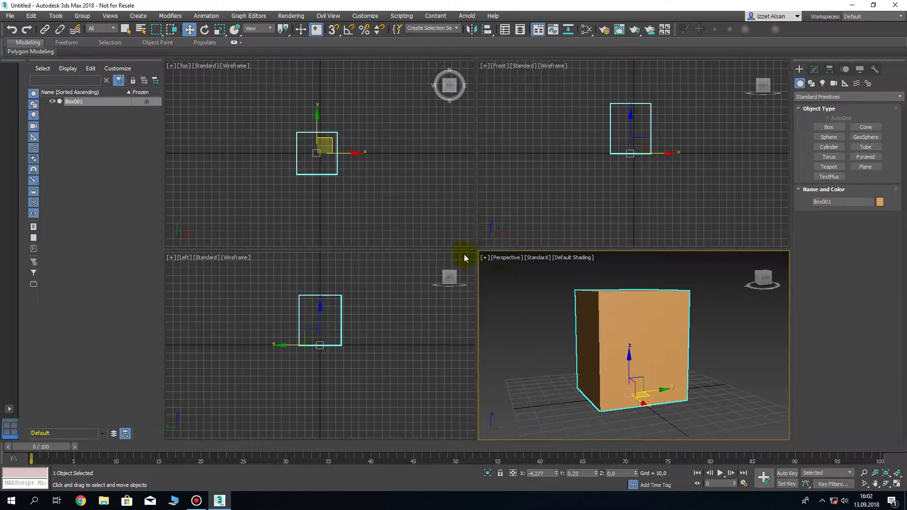
{"action": "left_click", "coordinate": [108, 16]}
{"action": "left_click", "coordinate": [117, 34]}
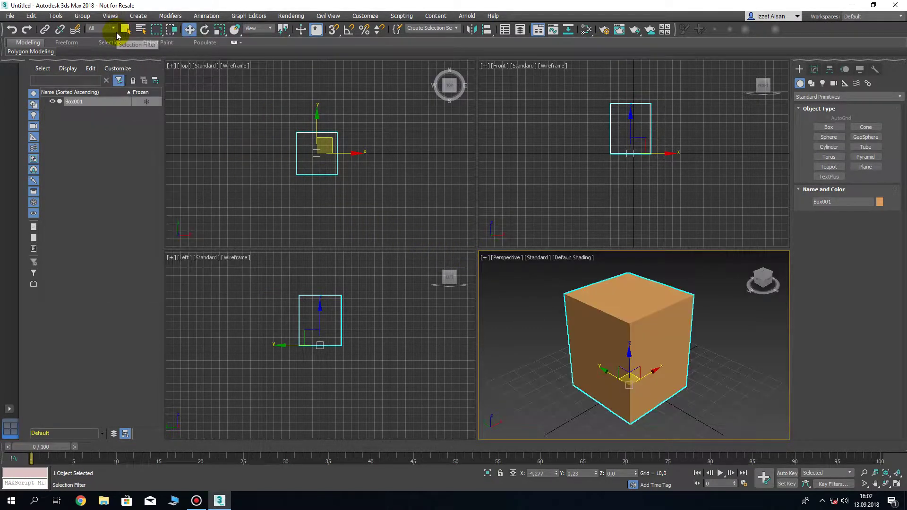
{"action": "left_click", "coordinate": [110, 16]}
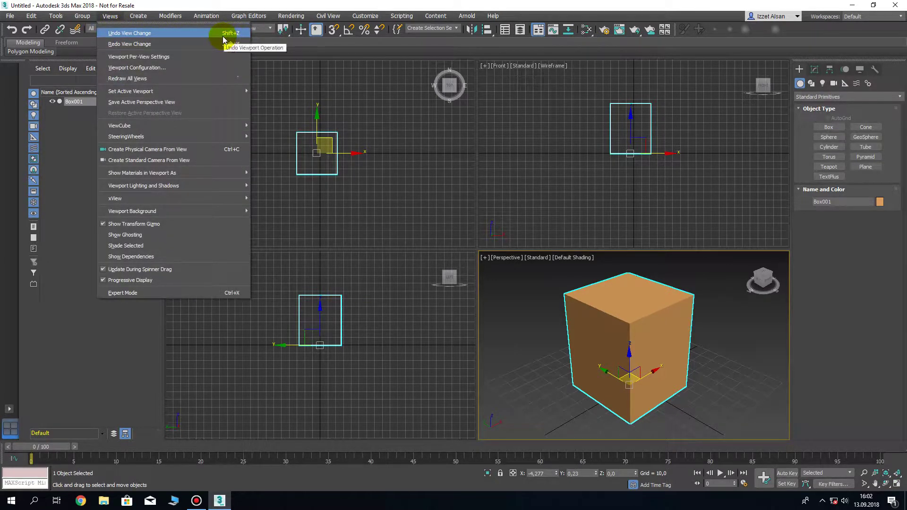
{"action": "left_click", "coordinate": [163, 57]}
{"action": "left_click_drag", "start_coordinate": [424, 80], "coordinate": [351, 79]}
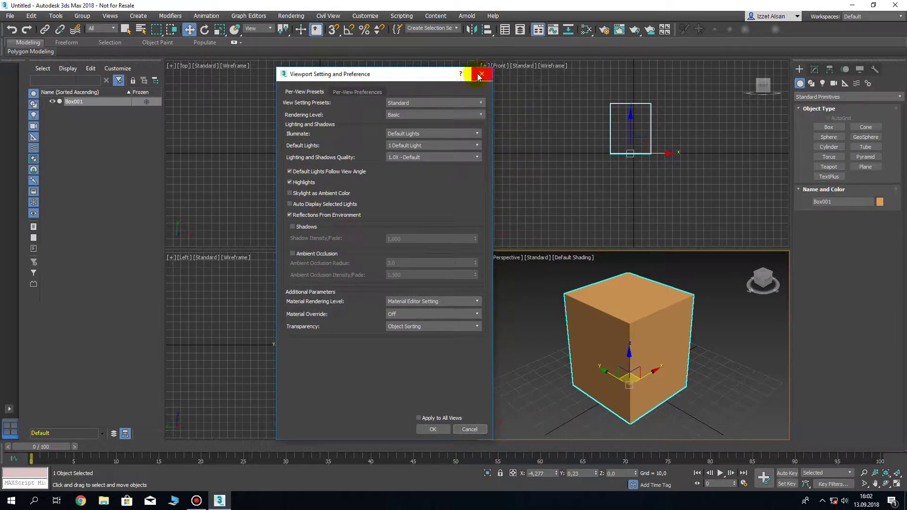
{"action": "left_click", "coordinate": [480, 75]}
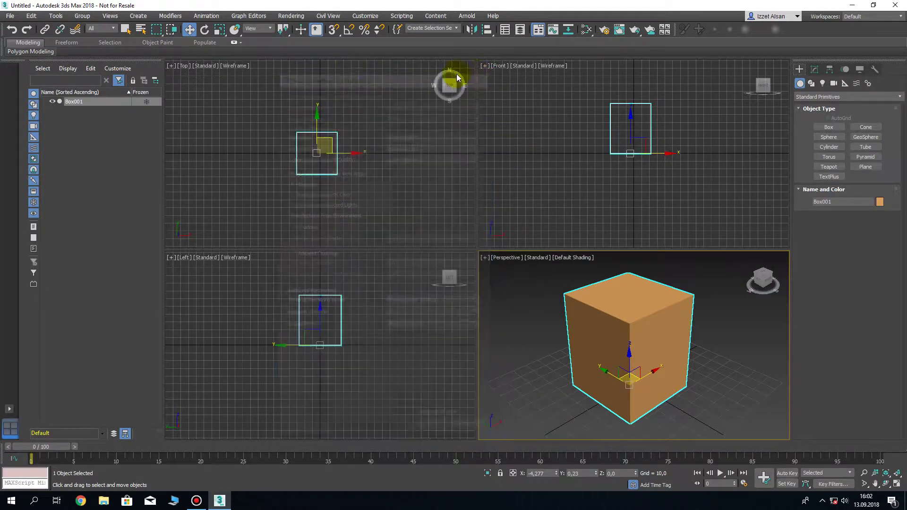
{"action": "left_click", "coordinate": [107, 19]}
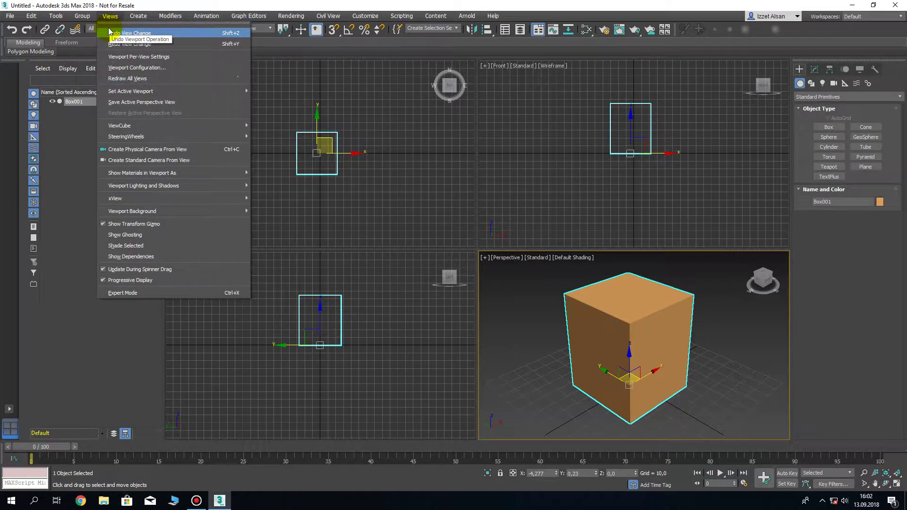
{"action": "left_click", "coordinate": [128, 69]}
{"action": "left_click_drag", "start_coordinate": [391, 128], "coordinate": [363, 132]}
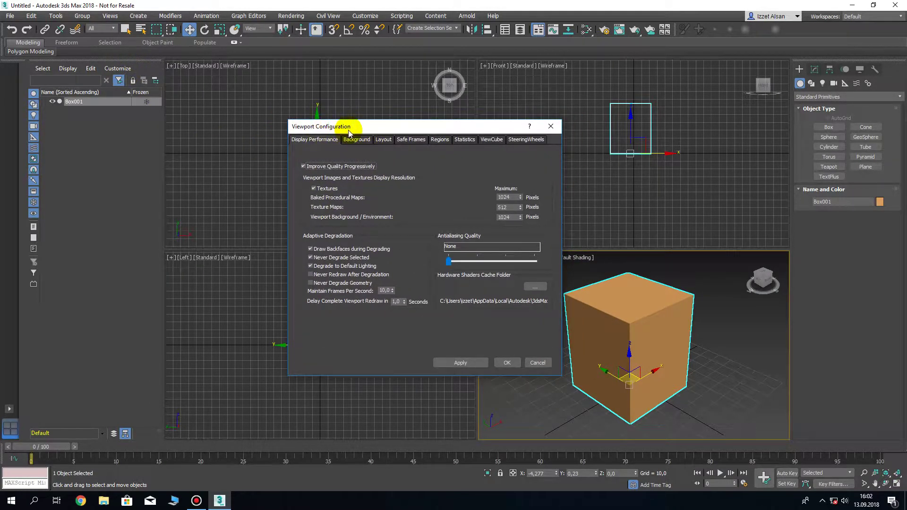
{"action": "left_click_drag", "start_coordinate": [439, 125], "coordinate": [267, 128]}
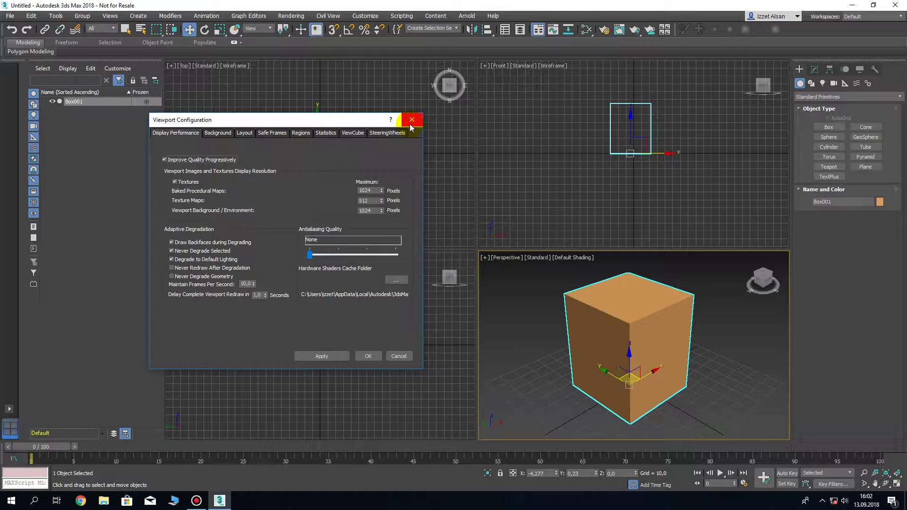
{"action": "left_click", "coordinate": [321, 133]}
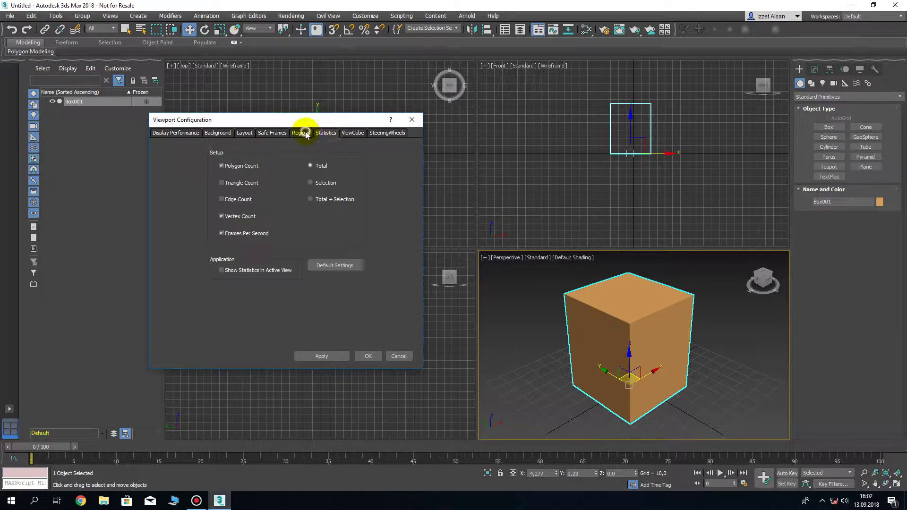
{"action": "left_click", "coordinate": [303, 133]}
{"action": "left_click", "coordinate": [272, 133]}
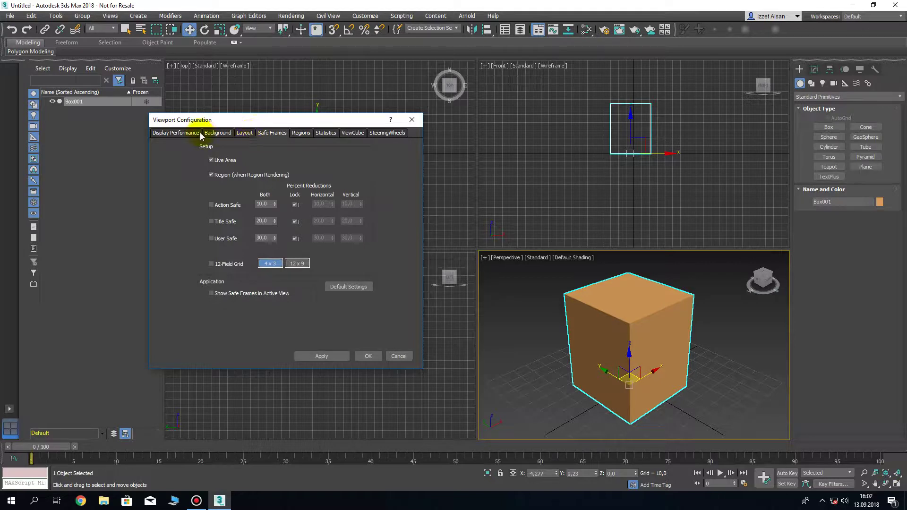
{"action": "left_click", "coordinate": [190, 133]}
{"action": "left_click", "coordinate": [416, 124]}
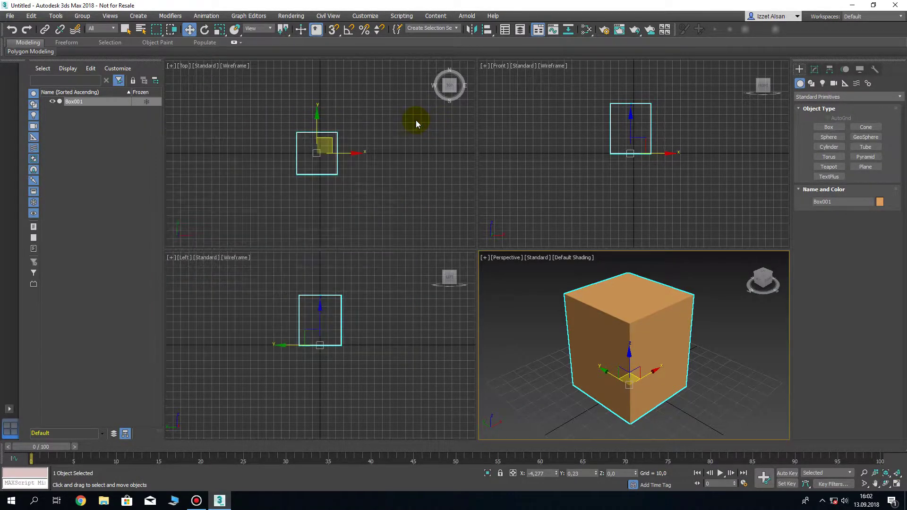
{"action": "left_click", "coordinate": [484, 258]}
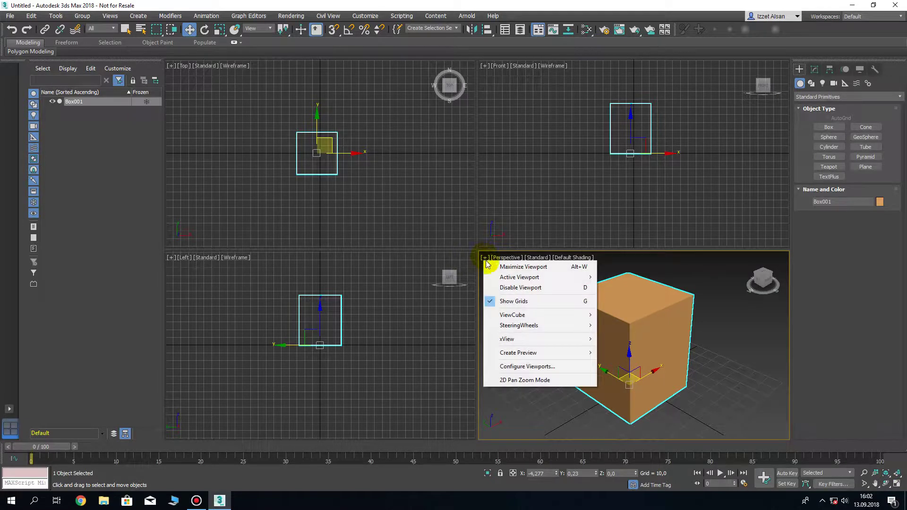
{"action": "left_click", "coordinate": [522, 367]}
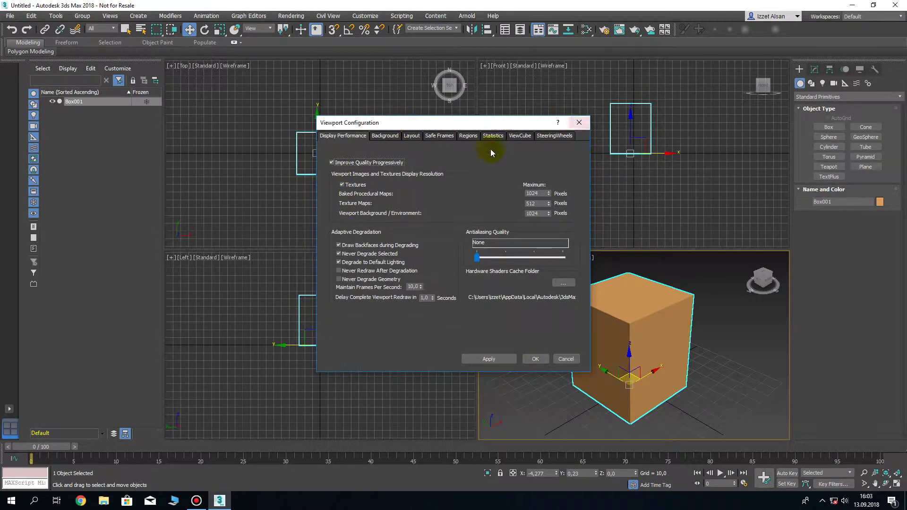
{"action": "left_click", "coordinate": [578, 123]}
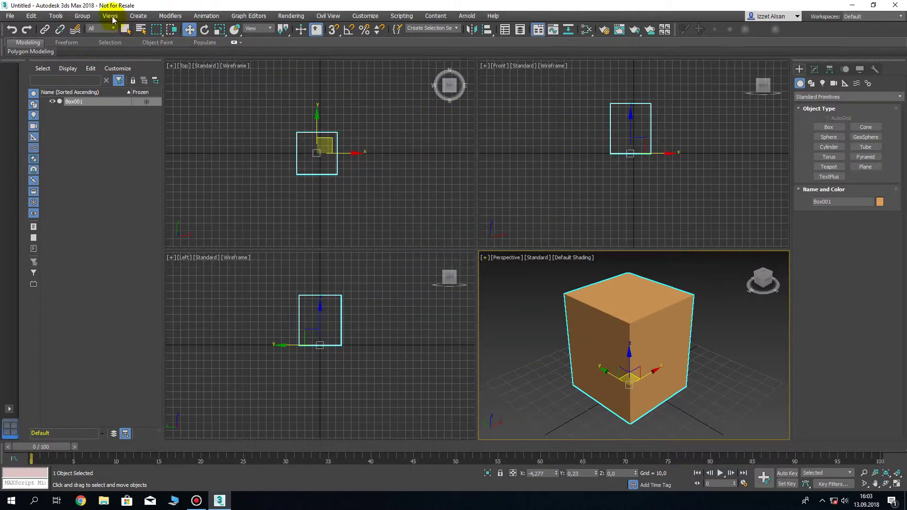
{"action": "left_click", "coordinate": [111, 17]}
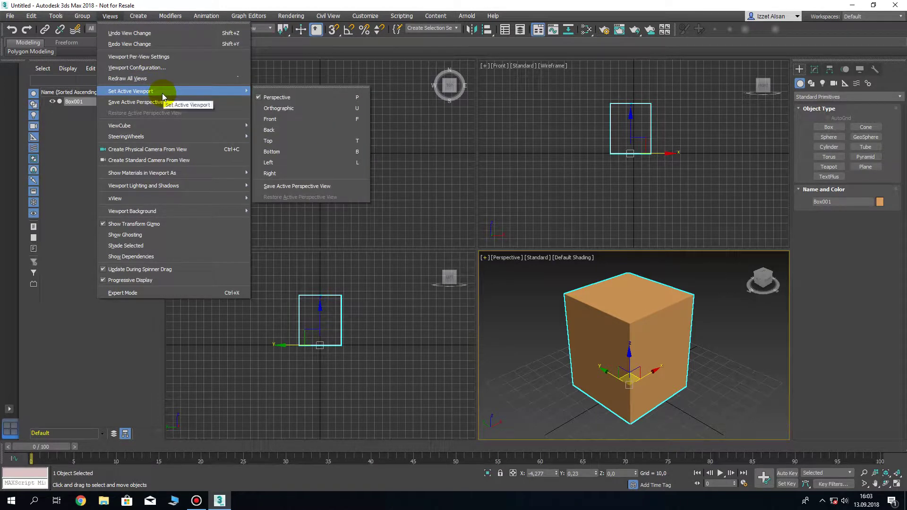
{"action": "mouse_move", "coordinate": [130, 91]}
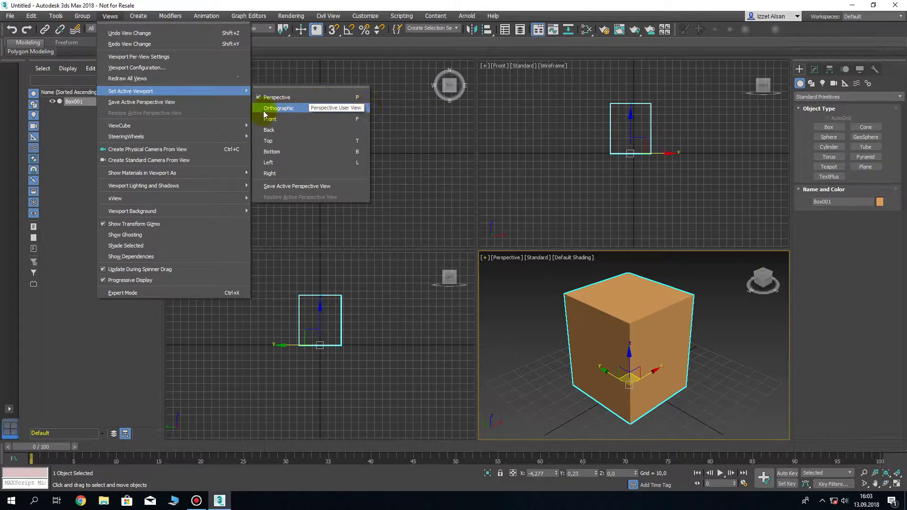
Switch the active viewport to Front, then Top, and save the active Top view.
{"action": "left_click", "coordinate": [291, 120]}
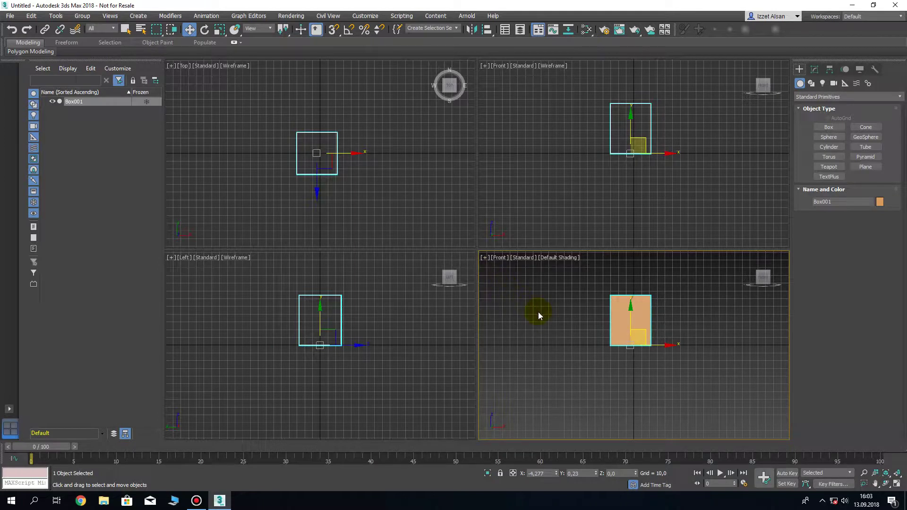
{"action": "key", "text": "t"}
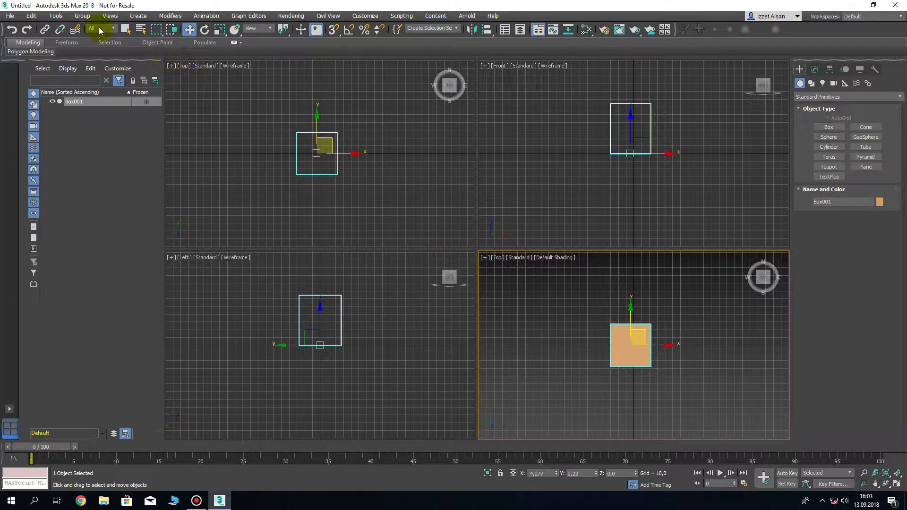
{"action": "left_click", "coordinate": [111, 16]}
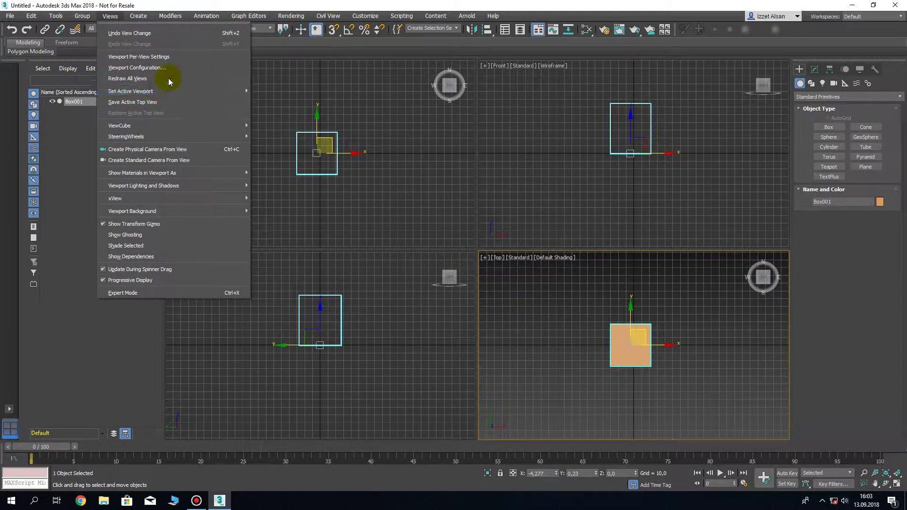
{"action": "left_click", "coordinate": [179, 101]}
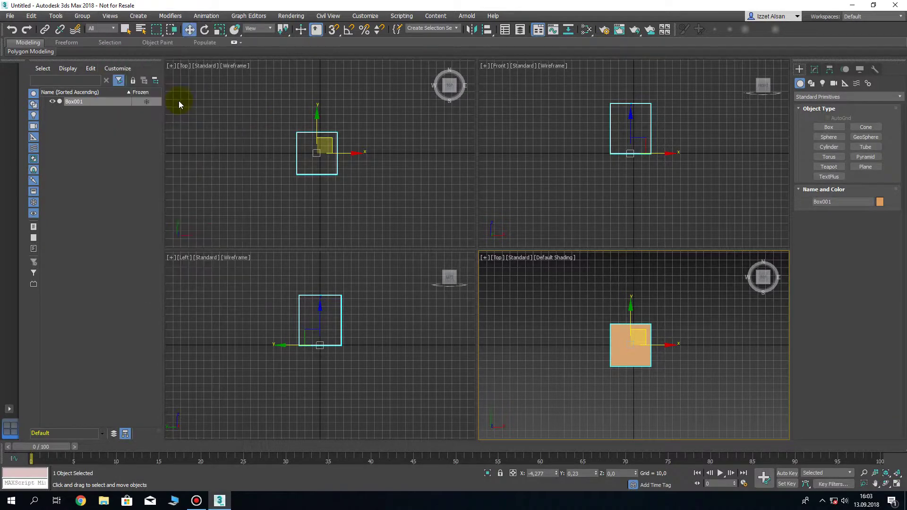
Deselect Box001, switch the viewport back to Perspective, and look over the Views menu.
{"action": "left_click", "coordinate": [495, 302]}
{"action": "key", "text": "p"}
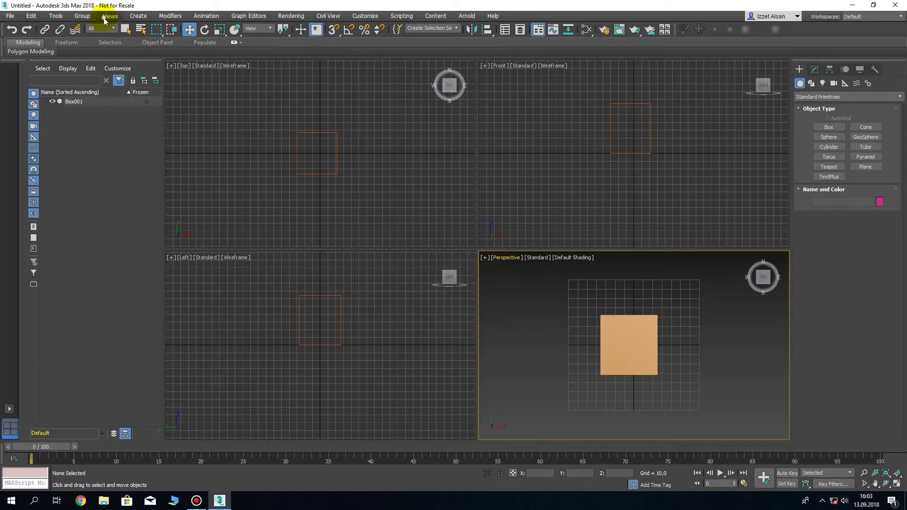
{"action": "left_click", "coordinate": [104, 17]}
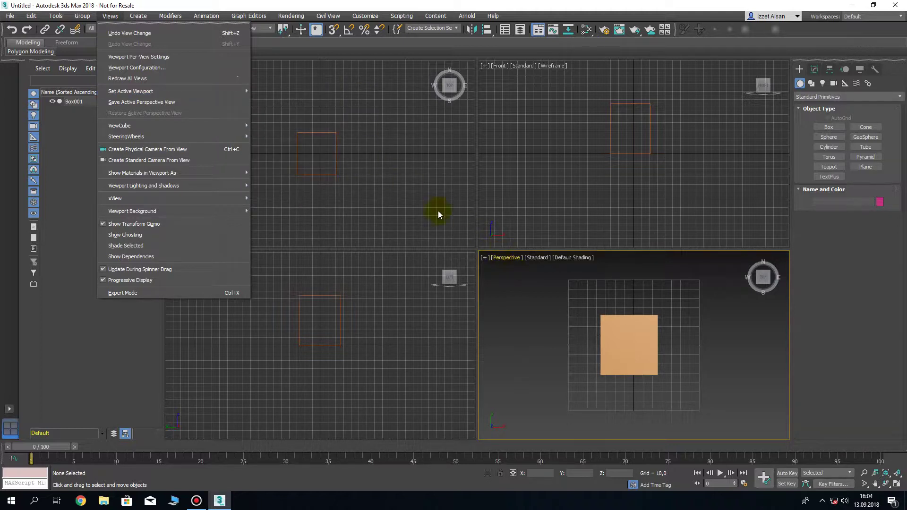
{"action": "left_click", "coordinate": [391, 141]}
Activate the Top, Front, Left and Perspective viewports in turn, ending on Perspective.
{"action": "left_click", "coordinate": [371, 184]}
{"action": "left_click", "coordinate": [565, 162]}
{"action": "left_click", "coordinate": [405, 174]}
{"action": "left_click", "coordinate": [497, 175]}
{"action": "left_click", "coordinate": [412, 179]}
{"action": "left_click", "coordinate": [417, 263]}
{"action": "left_click", "coordinate": [519, 269]}
{"action": "left_click", "coordinate": [433, 213]}
{"action": "left_click", "coordinate": [527, 210]}
{"action": "left_click", "coordinate": [442, 211]}
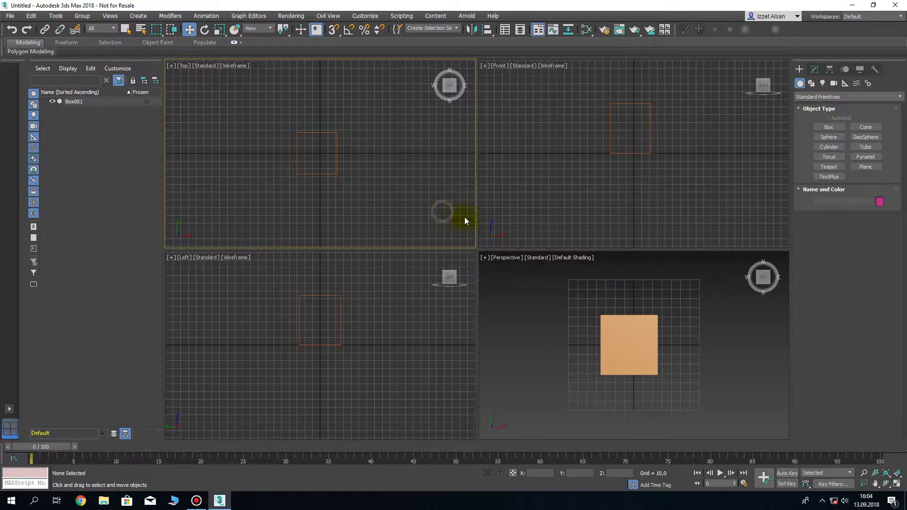
{"action": "left_click", "coordinate": [427, 213]}
{"action": "left_click", "coordinate": [550, 194]}
{"action": "left_click", "coordinate": [538, 314]}
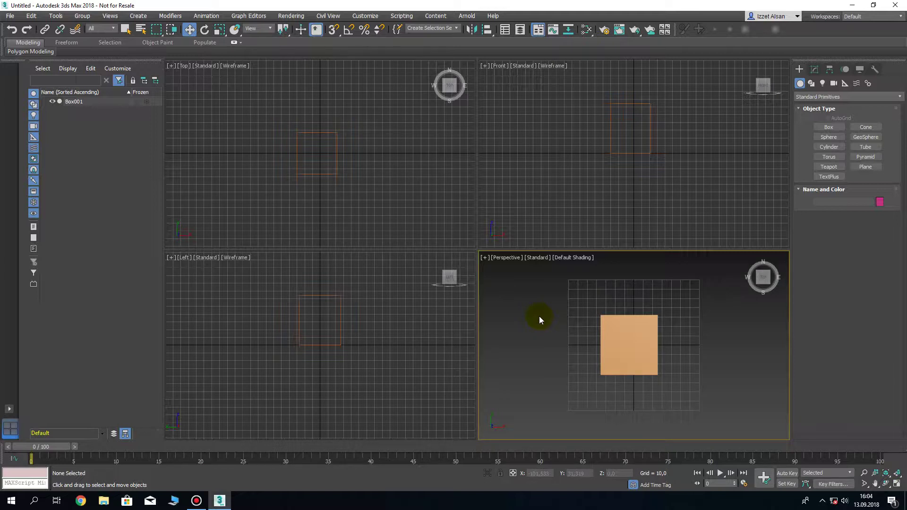
Maximize Perspective with Alt+W, then cycle through Top, Front, Left and orthographic views before returning to Perspective.
{"action": "key", "text": "alt+w"}
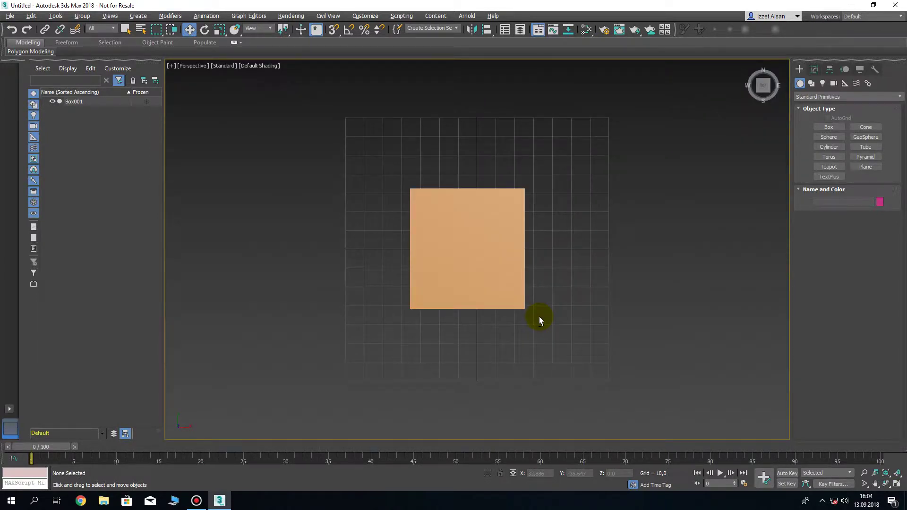
{"action": "middle_click_drag", "start_coordinate": [531, 287], "coordinate": [564, 235], "text": "alt"}
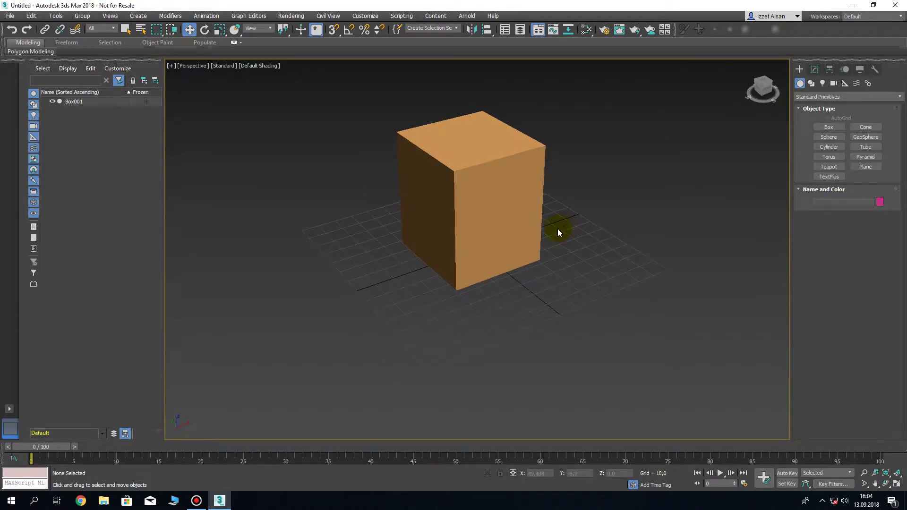
{"action": "key", "text": "t"}
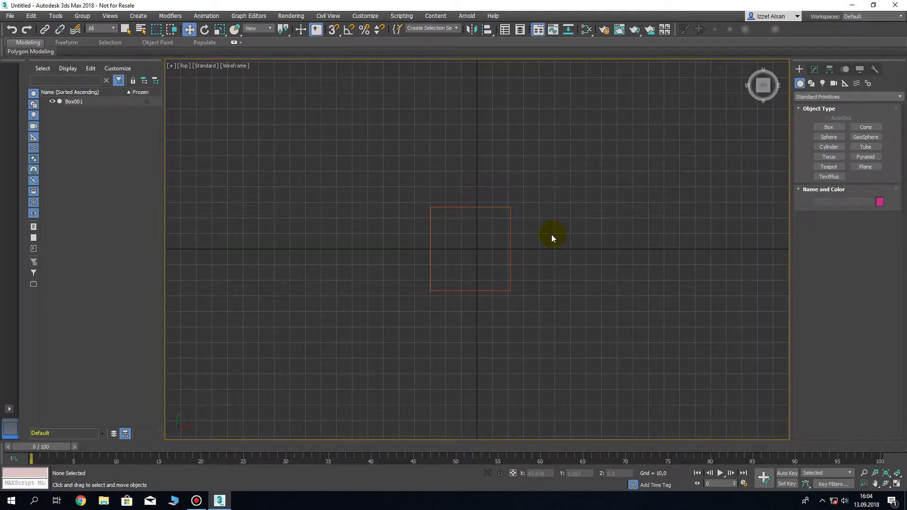
{"action": "key", "text": "f"}
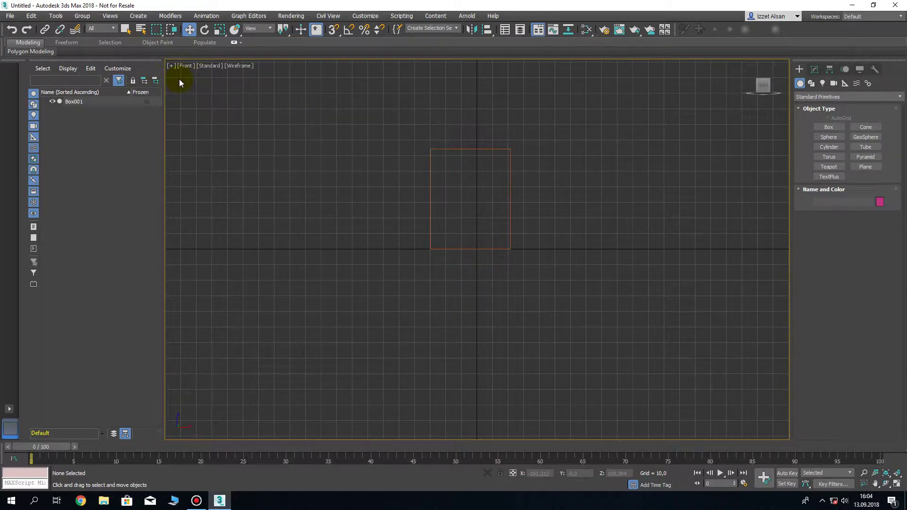
{"action": "key", "text": "l"}
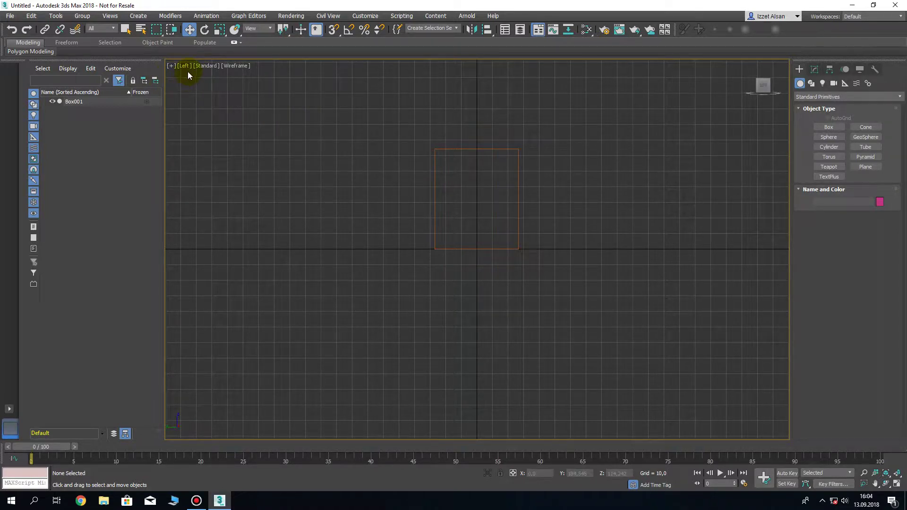
{"action": "key", "text": "u"}
{"action": "mouse_move", "coordinate": [418, 174]}
{"action": "middle_mouse_down", "text": "alt"}
{"action": "mouse_move", "coordinate": [450, 235]}
{"action": "mouse_move", "coordinate": [420, 168]}
{"action": "mouse_move", "coordinate": [429, 159]}
{"action": "middle_mouse_up", "text": "alt"}
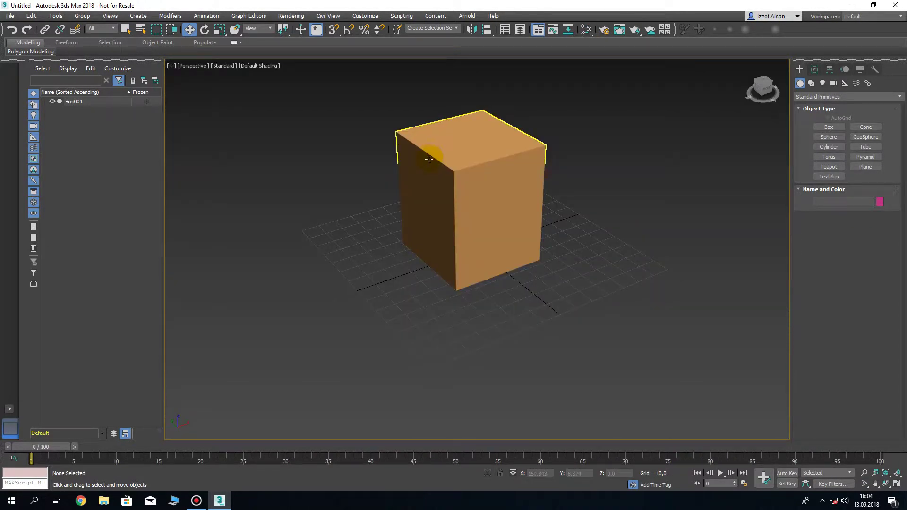
{"action": "middle_click_drag", "start_coordinate": [431, 208], "coordinate": [431, 231]}
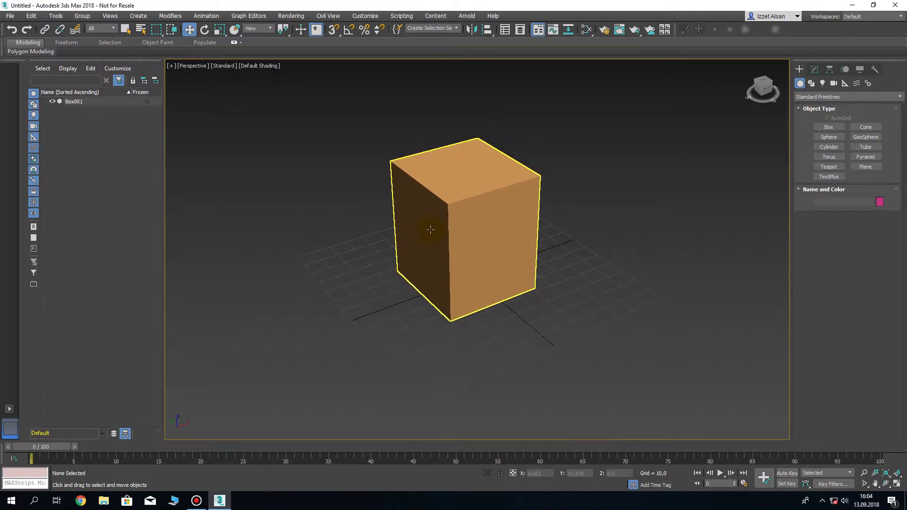
{"action": "left_click", "coordinate": [109, 17]}
{"action": "mouse_move", "coordinate": [119, 125]}
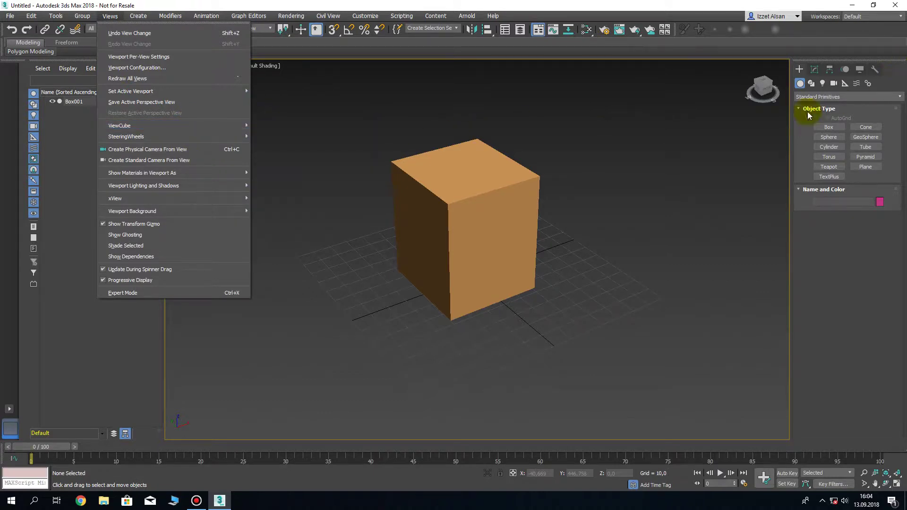
Turn the view to the box's Front and Right faces via the ViewCube, then return Home.
{"action": "left_click", "coordinate": [708, 120]}
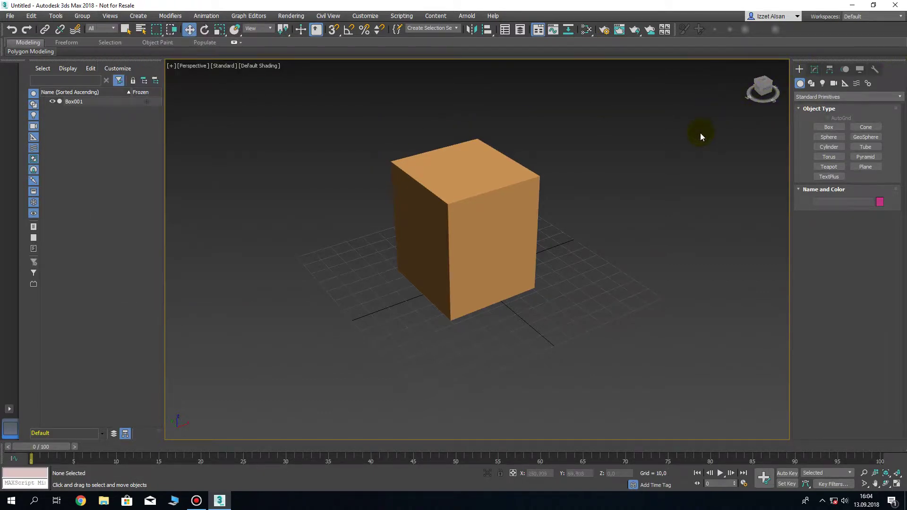
{"action": "key", "text": "ctrl+shift+p"}
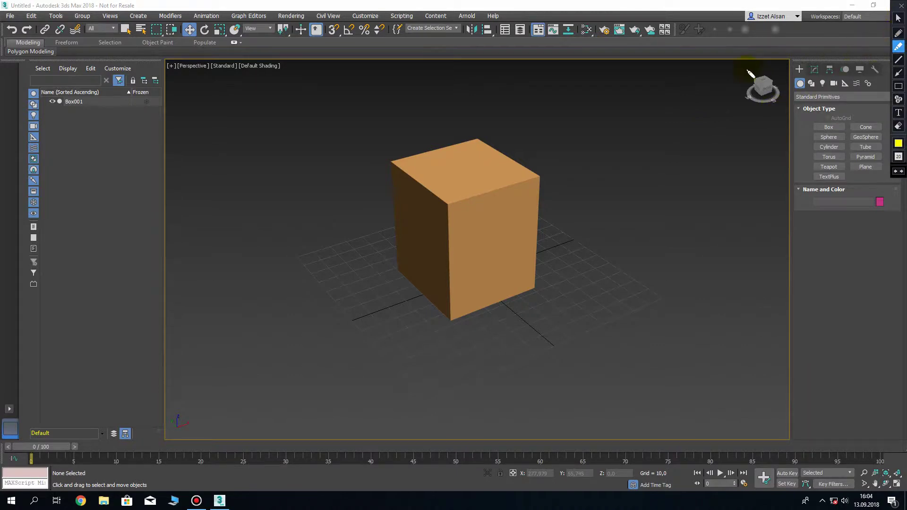
{"action": "left_click_drag", "start_coordinate": [735, 63], "coordinate": [743, 59]}
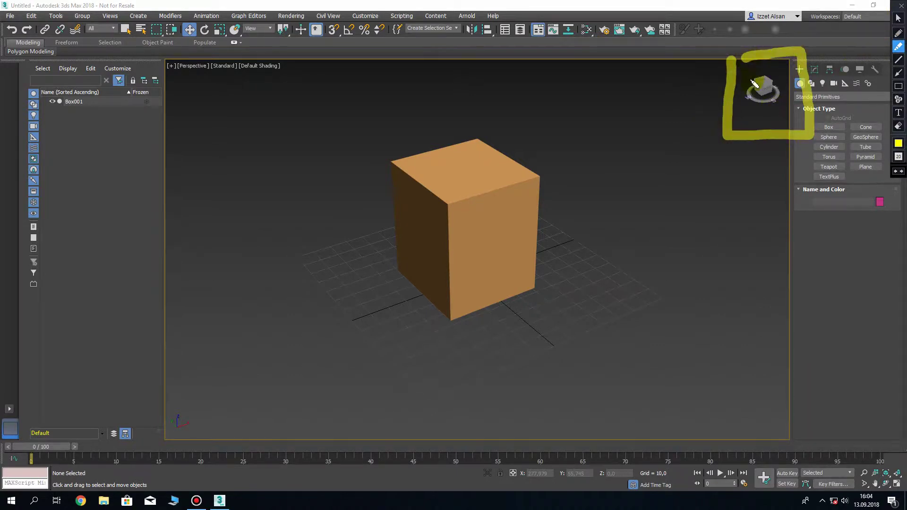
{"action": "key", "text": "ctrl+shift+p"}
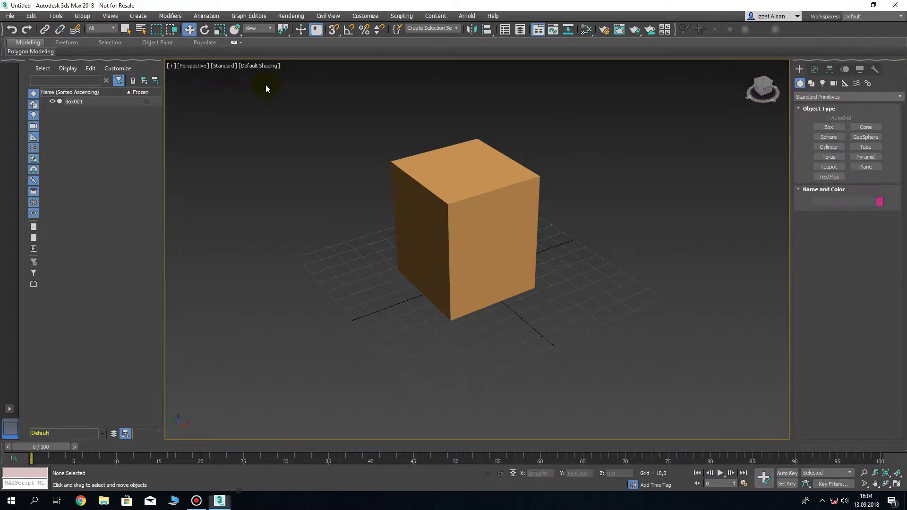
{"action": "left_click", "coordinate": [766, 89]}
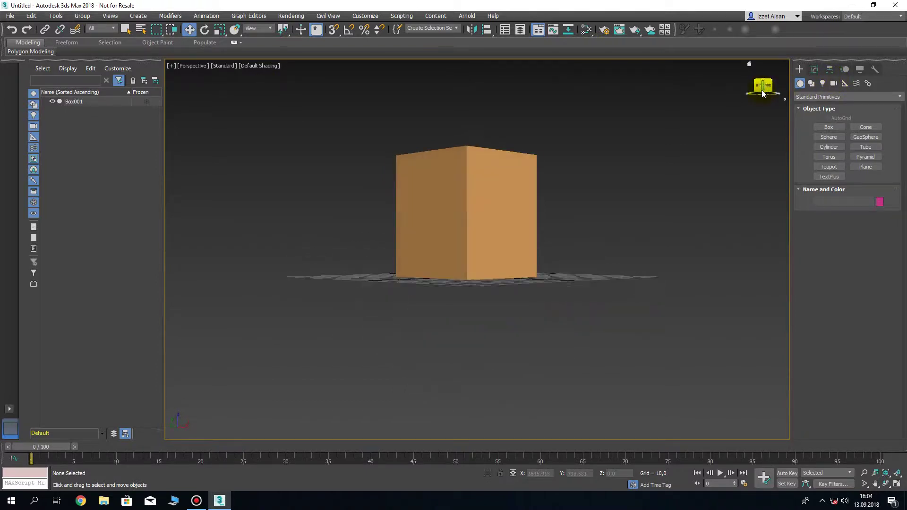
{"action": "left_click", "coordinate": [766, 91]}
{"action": "left_click", "coordinate": [768, 89]}
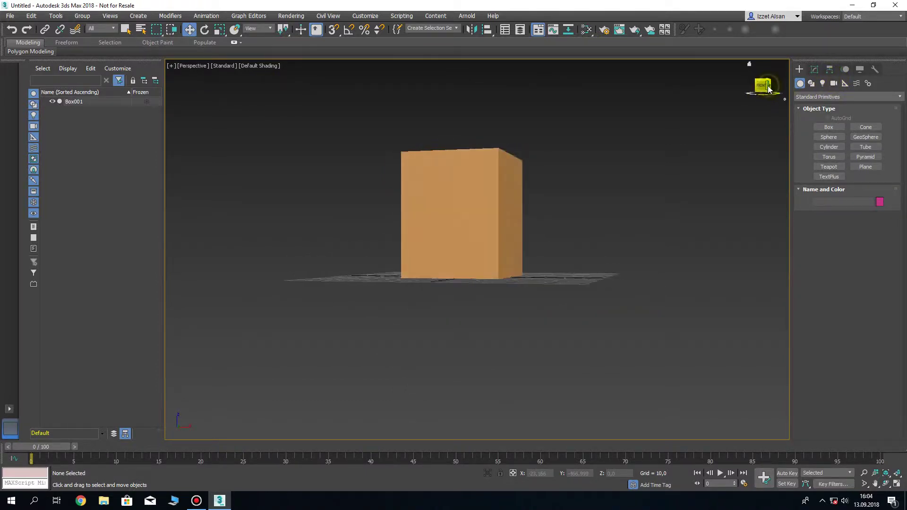
{"action": "left_click", "coordinate": [768, 89]}
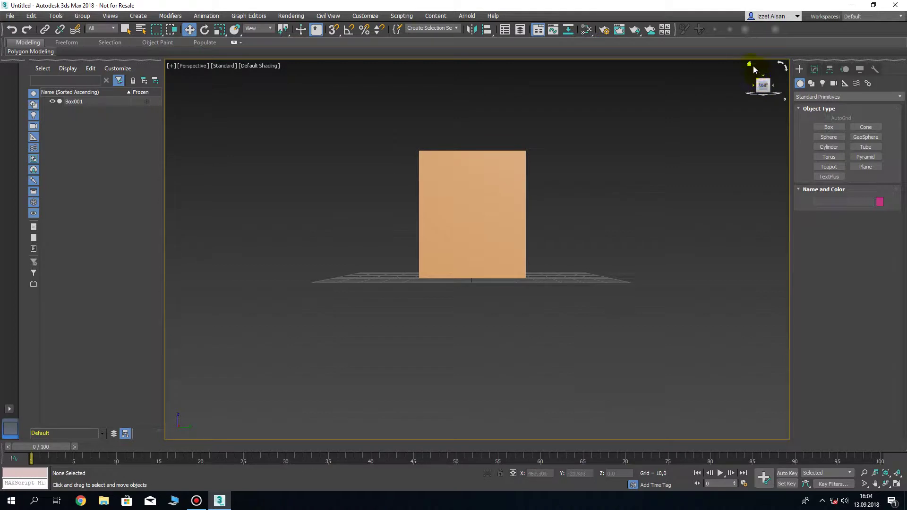
{"action": "left_click", "coordinate": [749, 65]}
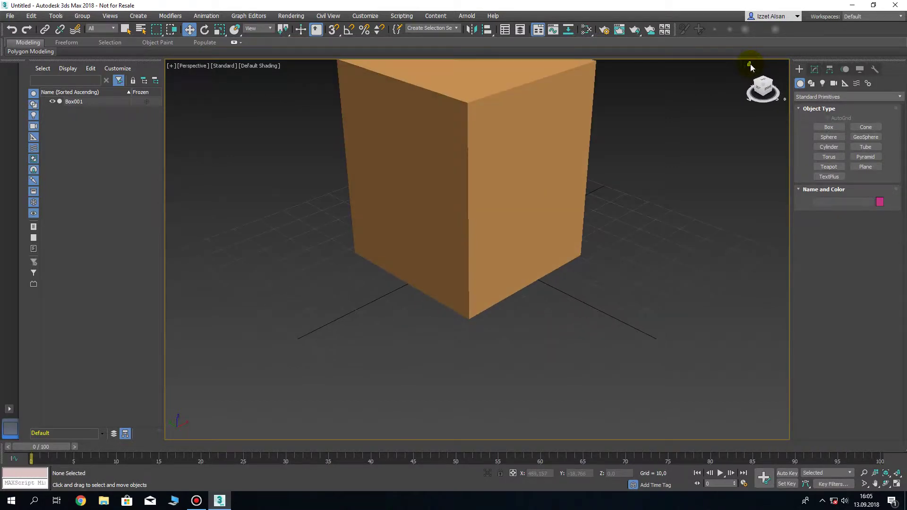
Zoom out and pan so the whole box and grid are framed.
{"action": "scroll", "coordinate": [594, 126], "scroll_direction": "down", "scroll_amount": 2}
{"action": "scroll", "coordinate": [590, 150], "scroll_direction": "down", "scroll_amount": 3}
{"action": "middle_click_drag", "start_coordinate": [588, 147], "coordinate": [538, 231]}
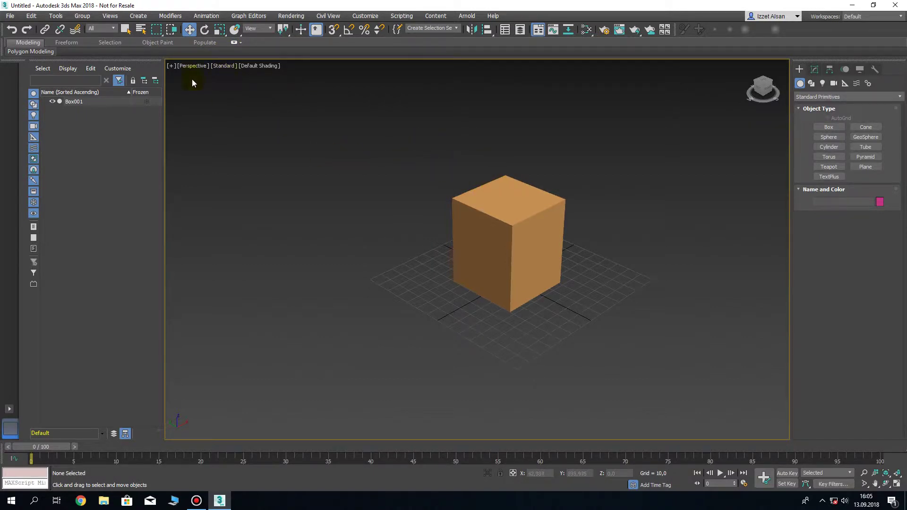
{"action": "left_click", "coordinate": [110, 16]}
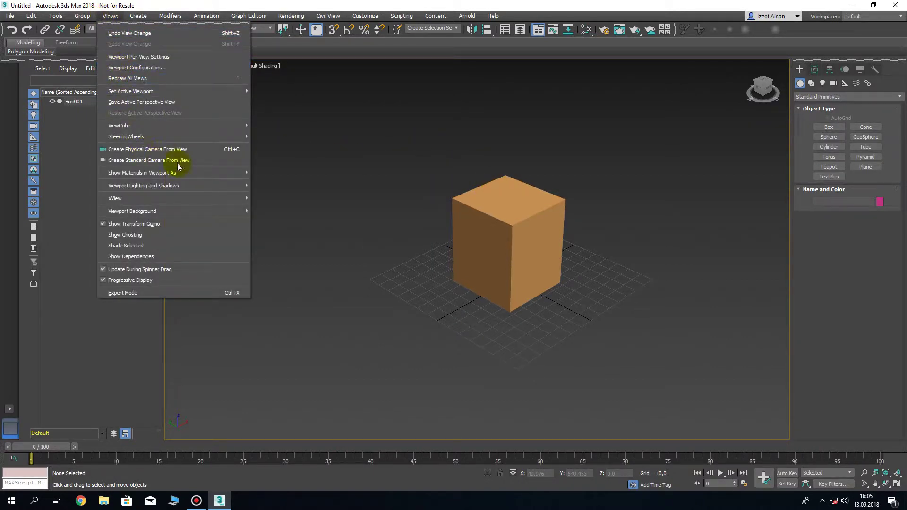
{"action": "mouse_move", "coordinate": [174, 136]}
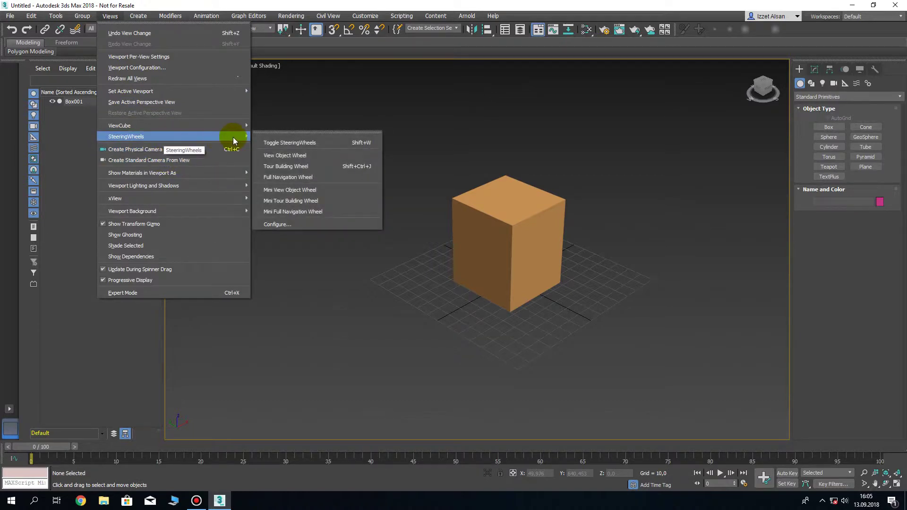
Use the Full Navigation Wheel to orbit, walk toward and re-centre on Box001, then dismiss it.
{"action": "left_click", "coordinate": [349, 109]}
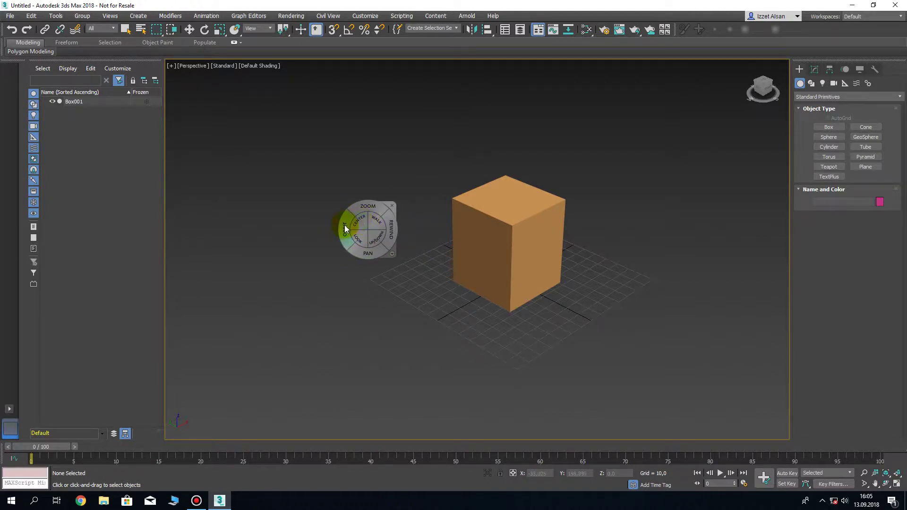
{"action": "left_click", "coordinate": [344, 229]}
{"action": "mouse_move", "coordinate": [345, 226]}
{"action": "left_mouse_down"}
{"action": "mouse_move", "coordinate": [413, 241]}
{"action": "mouse_move", "coordinate": [378, 268]}
{"action": "left_mouse_up"}
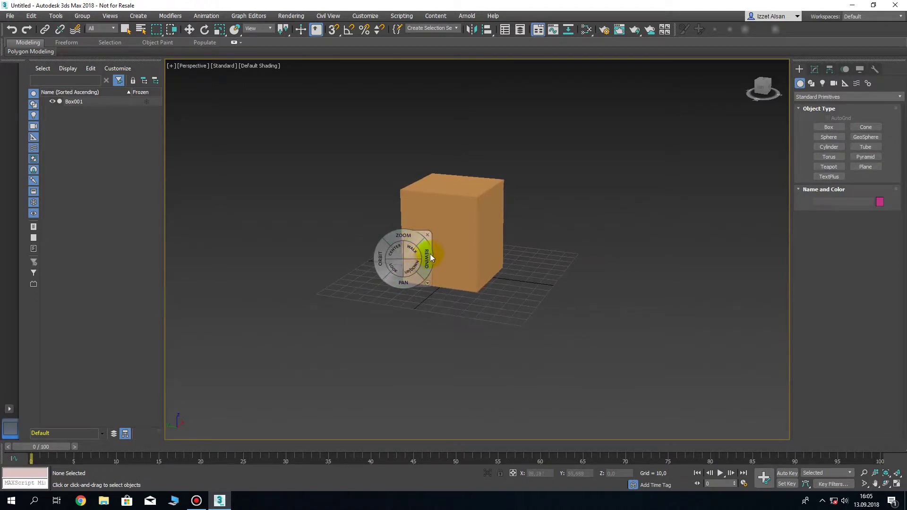
{"action": "mouse_move", "coordinate": [412, 255]}
{"action": "left_mouse_down"}
{"action": "mouse_move", "coordinate": [425, 309]}
{"action": "mouse_move", "coordinate": [426, 265]}
{"action": "mouse_move", "coordinate": [462, 223]}
{"action": "mouse_move", "coordinate": [360, 237]}
{"action": "mouse_move", "coordinate": [582, 211]}
{"action": "mouse_move", "coordinate": [445, 236]}
{"action": "left_mouse_up"}
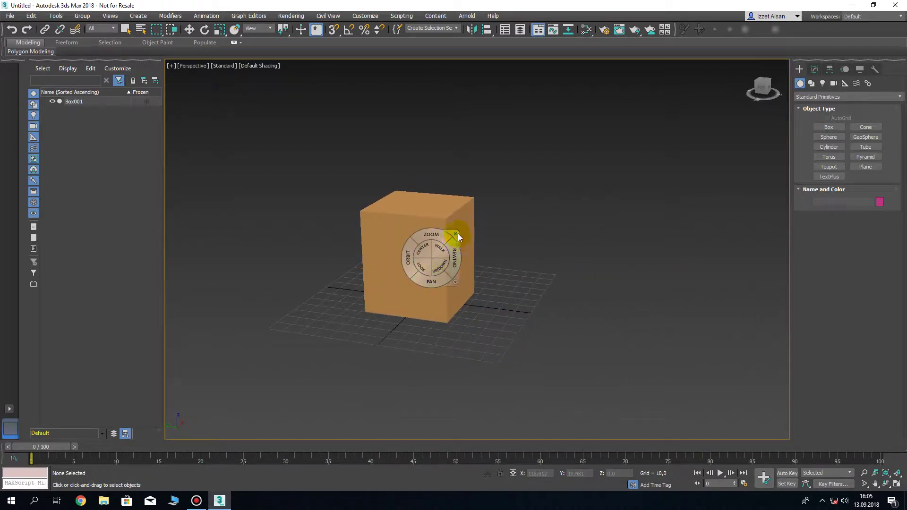
{"action": "left_click", "coordinate": [426, 247]}
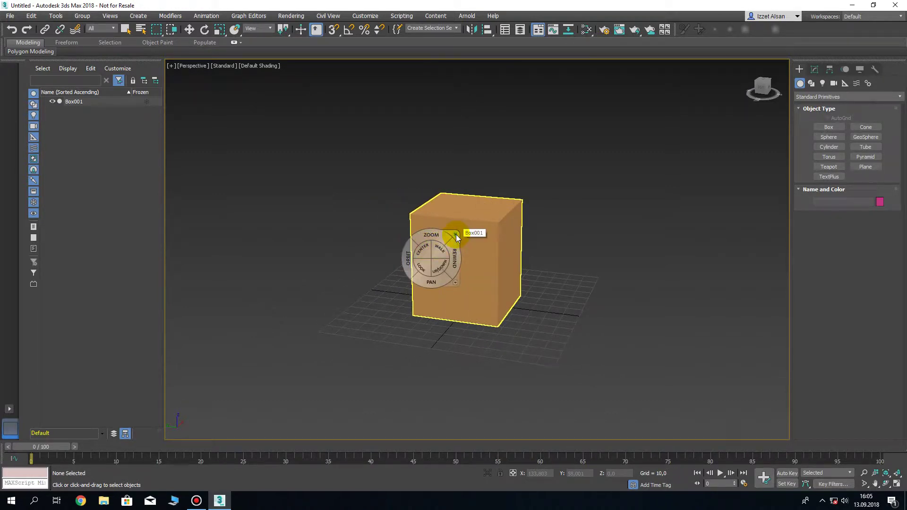
{"action": "left_click", "coordinate": [456, 234]}
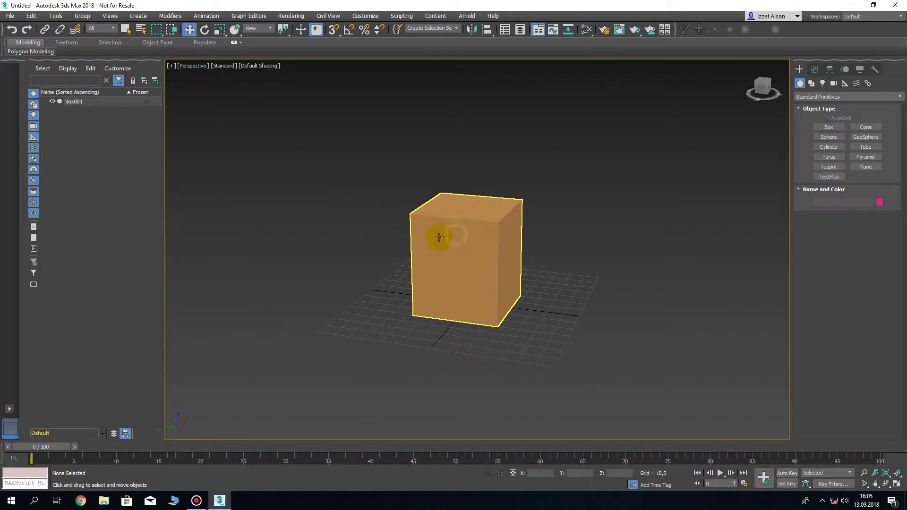
Open the Views menu to look over its viewport commands.
{"action": "left_click", "coordinate": [115, 18]}
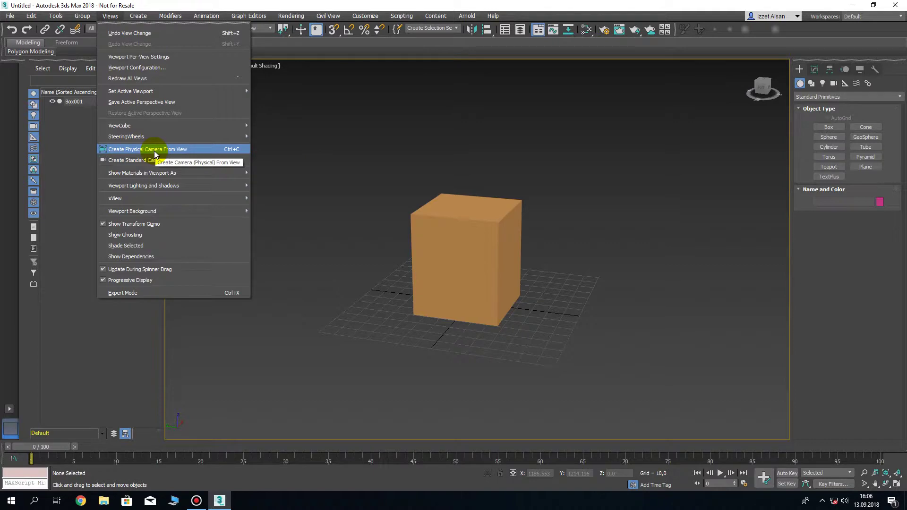
Place a teapot, Teapot001, on top of Box001.
{"action": "left_click", "coordinate": [400, 155]}
{"action": "mouse_move", "coordinate": [458, 174]}
{"action": "middle_mouse_down", "text": "alt"}
{"action": "mouse_move", "coordinate": [428, 179]}
{"action": "mouse_move", "coordinate": [452, 197]}
{"action": "middle_mouse_up", "text": "alt"}
{"action": "left_click", "coordinate": [829, 167]}
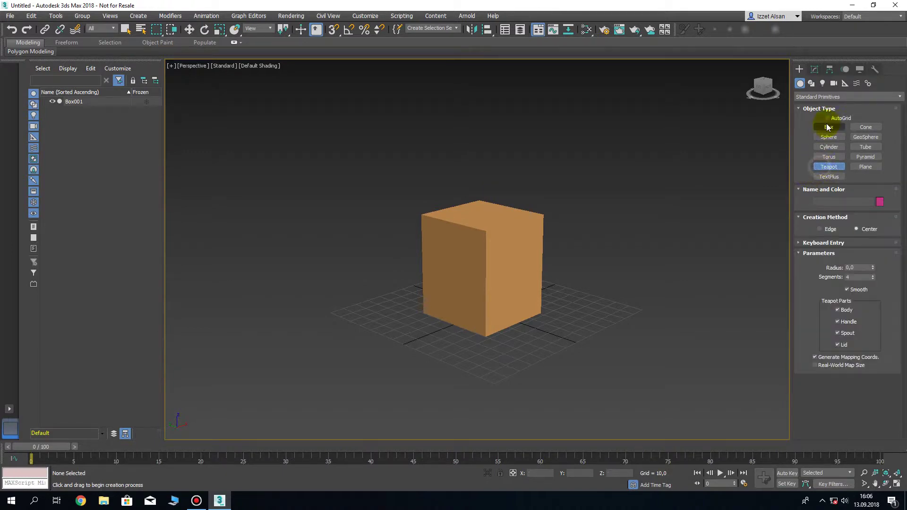
{"action": "left_click_drag", "start_coordinate": [489, 207], "coordinate": [571, 201]}
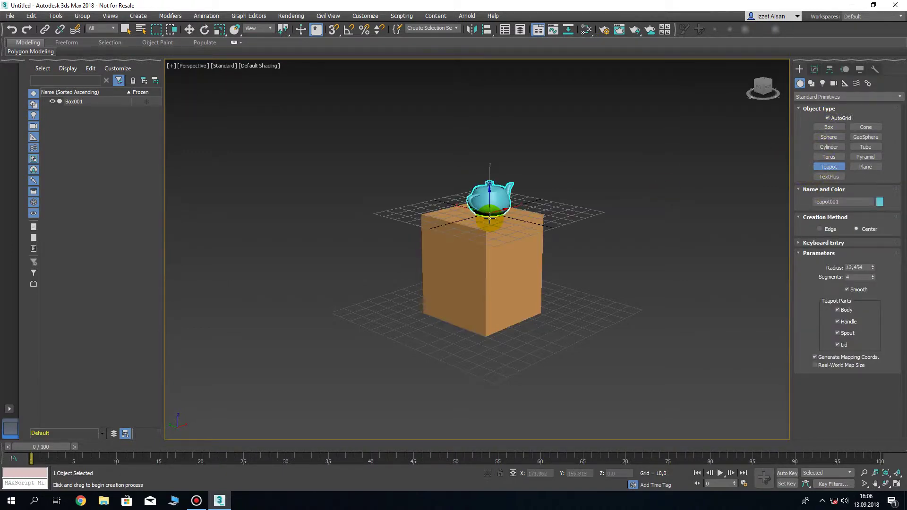
{"action": "key", "text": "w"}
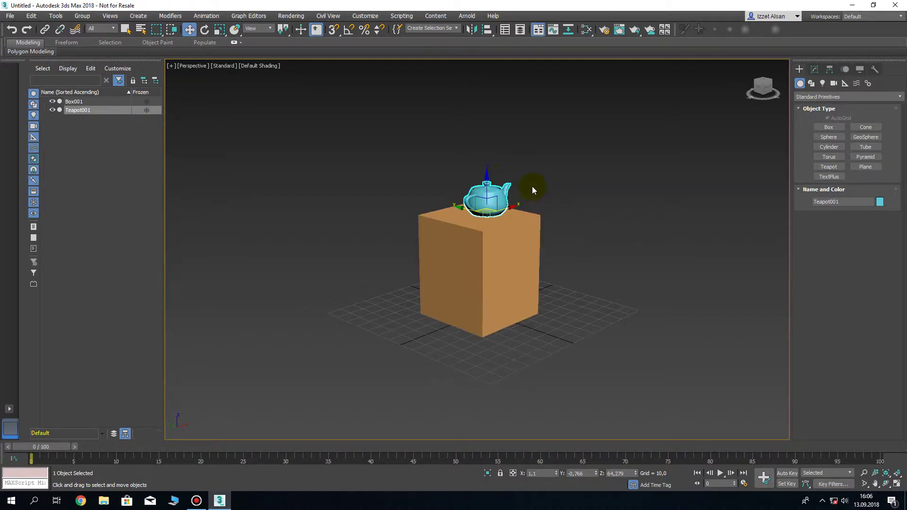
Create a physical camera from the view with Ctrl+C, return to Perspective, and deselect it.
{"action": "key", "text": "ctrl+c"}
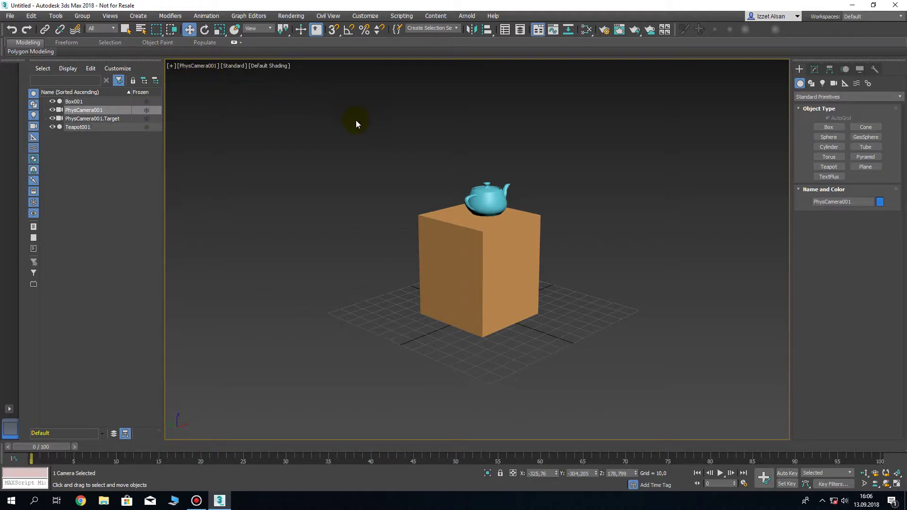
{"action": "key", "text": "p"}
{"action": "scroll", "coordinate": [363, 126], "scroll_direction": "down", "scroll_amount": 5}
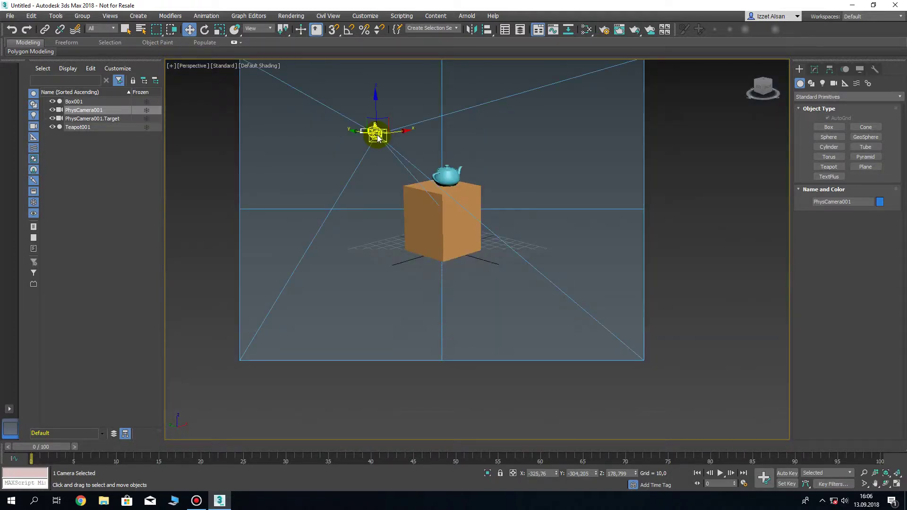
{"action": "middle_click_drag", "start_coordinate": [378, 137], "coordinate": [371, 162], "text": "alt"}
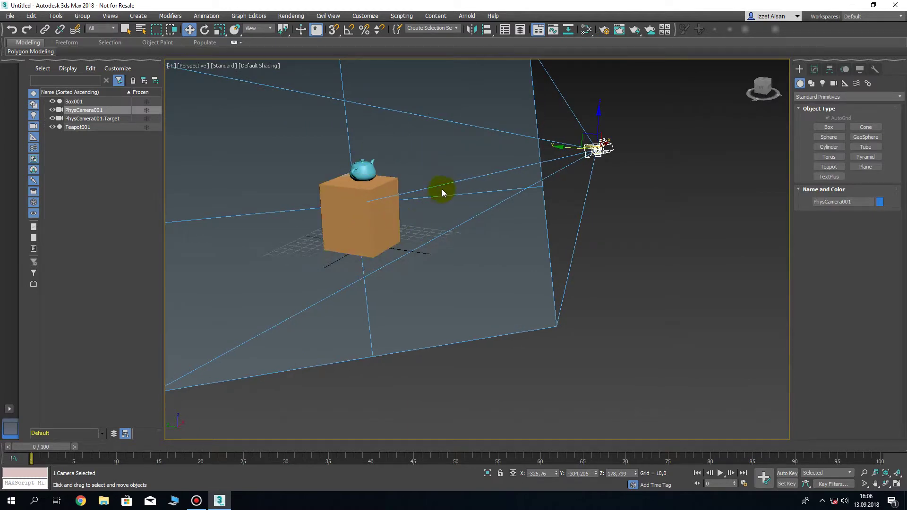
{"action": "left_click", "coordinate": [442, 191]}
{"action": "mouse_move", "coordinate": [400, 180]}
{"action": "middle_mouse_down", "text": "alt"}
{"action": "mouse_move", "coordinate": [410, 187]}
{"action": "mouse_move", "coordinate": [461, 178]}
{"action": "middle_mouse_up", "text": "alt"}
{"action": "scroll", "coordinate": [409, 188], "scroll_direction": "up", "scroll_amount": 3}
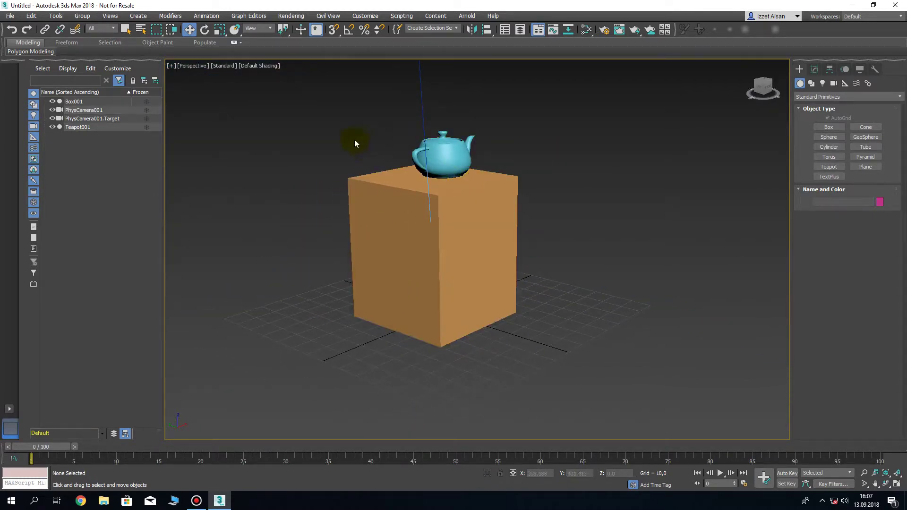
Create standard camera Camera001 from the view, then orbit Perspective to show its frustum.
{"action": "left_click", "coordinate": [113, 18]}
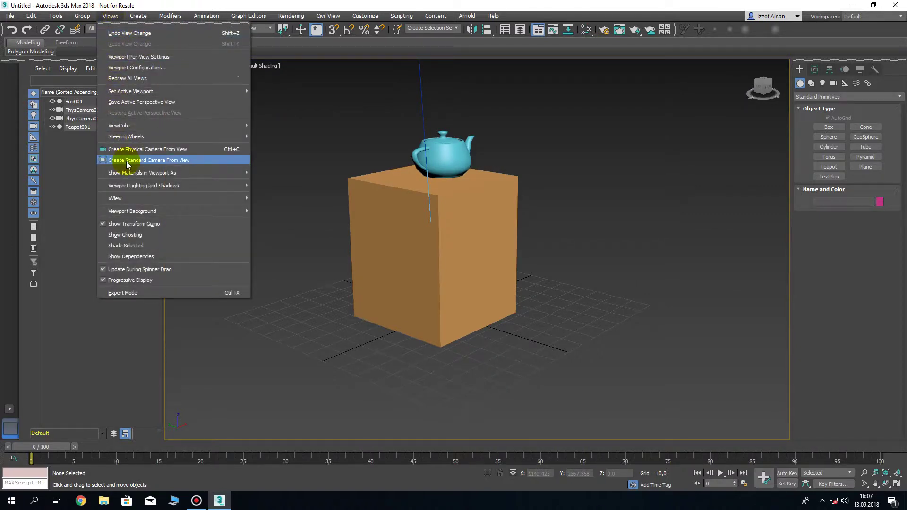
{"action": "left_click", "coordinate": [128, 162]}
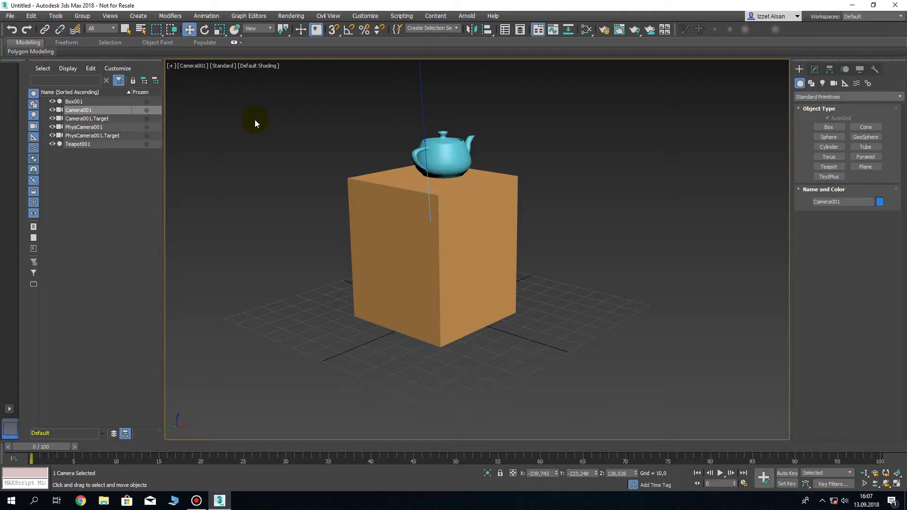
{"action": "key", "text": "p"}
{"action": "scroll", "coordinate": [279, 125], "scroll_direction": "down", "scroll_amount": 4}
{"action": "middle_click_drag", "start_coordinate": [299, 181], "coordinate": [331, 222], "text": "alt"}
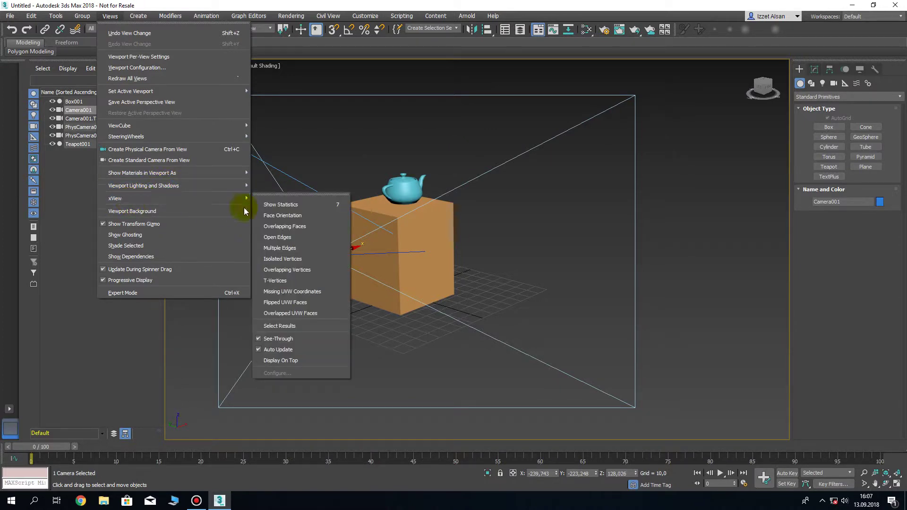
{"action": "mouse_move", "coordinate": [114, 198]}
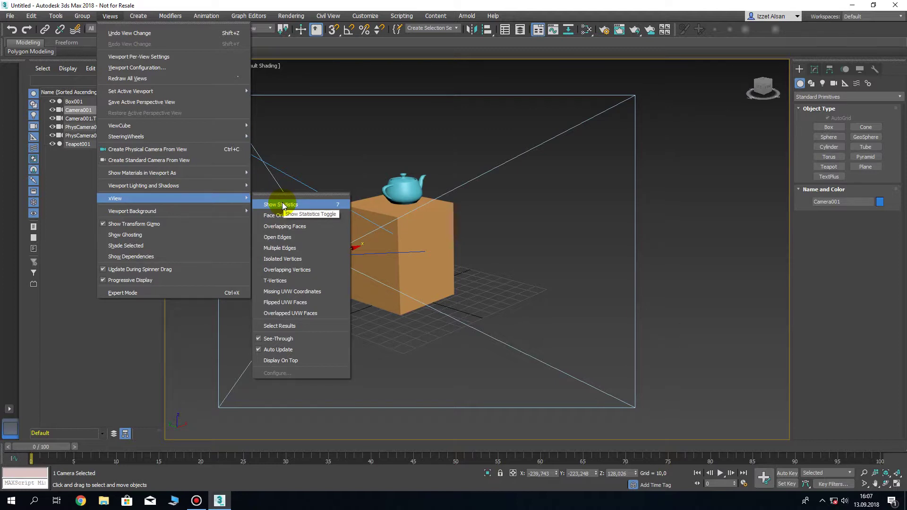
Show xView statistics and mark the Polys, Verts and FPS readouts with a rectangle and arrows.
{"action": "left_click", "coordinate": [283, 206]}
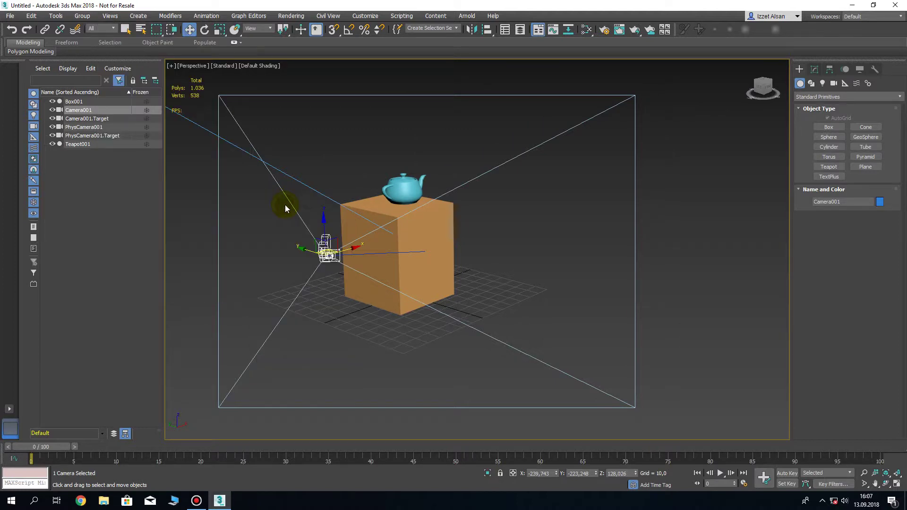
{"action": "left_click", "coordinate": [312, 146]}
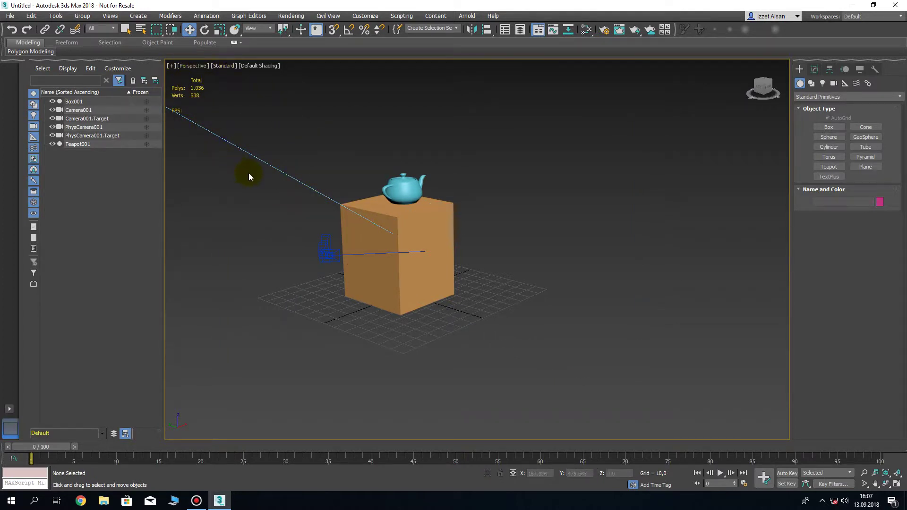
{"action": "key", "text": "ctrl+alt+g"}
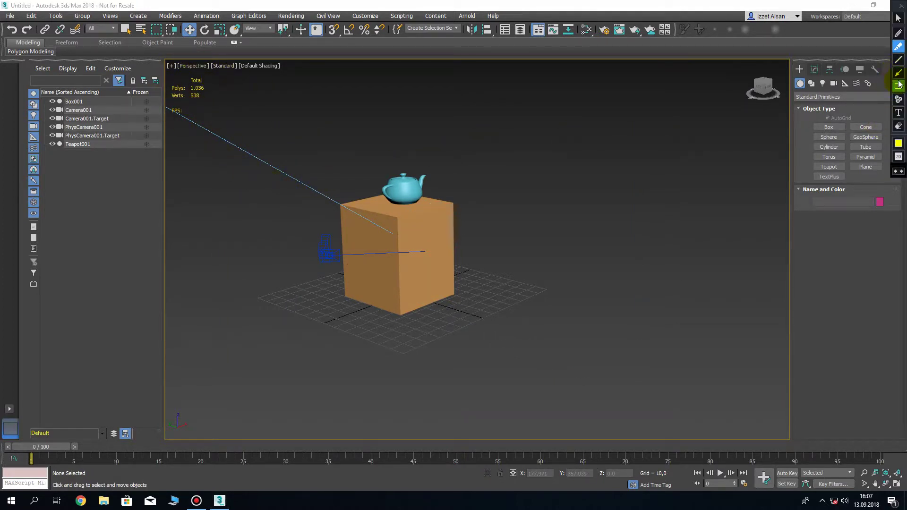
{"action": "left_click", "coordinate": [897, 86]}
{"action": "left_click_drag", "start_coordinate": [259, 69], "coordinate": [165, 124]}
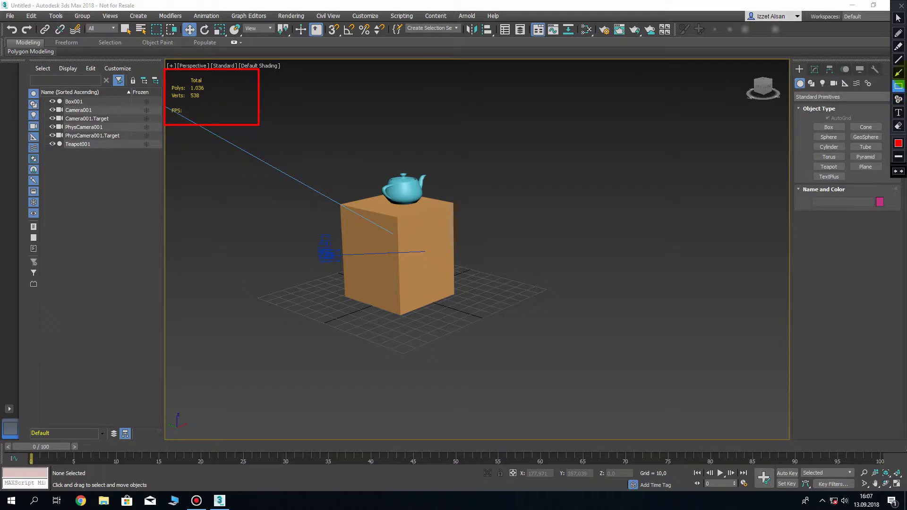
{"action": "left_click", "coordinate": [898, 72]}
{"action": "left_click_drag", "start_coordinate": [282, 80], "coordinate": [213, 87]}
{"action": "left_click_drag", "start_coordinate": [275, 132], "coordinate": [203, 100]}
{"action": "left_click_drag", "start_coordinate": [217, 177], "coordinate": [180, 121]}
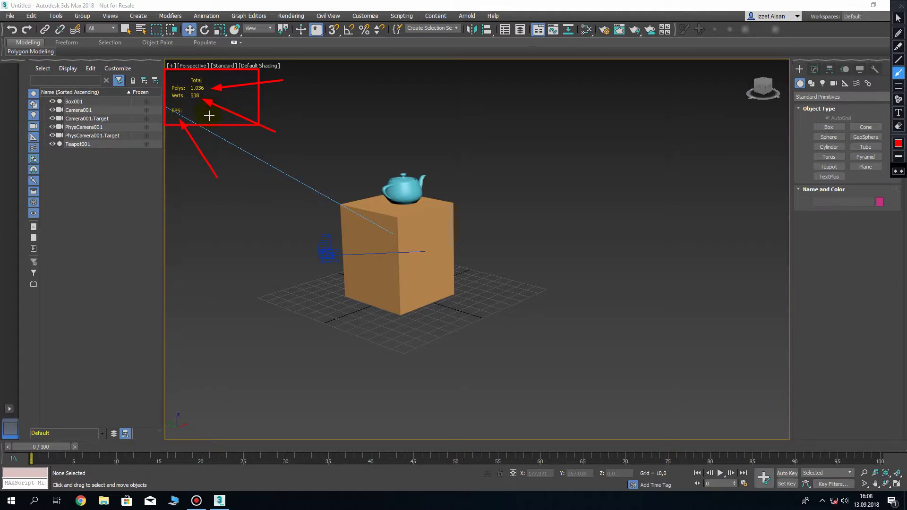
Clear the annotations and orbit the Perspective view so the FPS readout updates.
{"action": "key", "text": "Escape"}
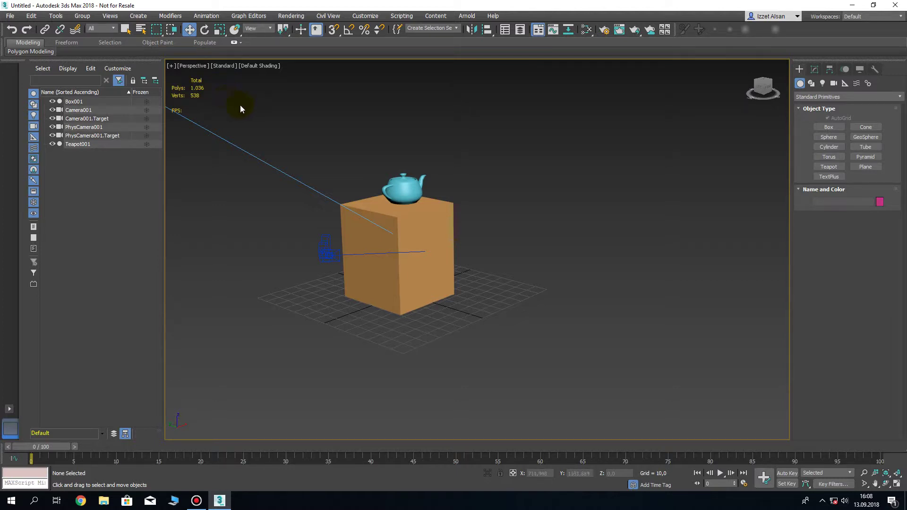
{"action": "middle_click_drag", "start_coordinate": [288, 137], "coordinate": [334, 150], "text": "alt"}
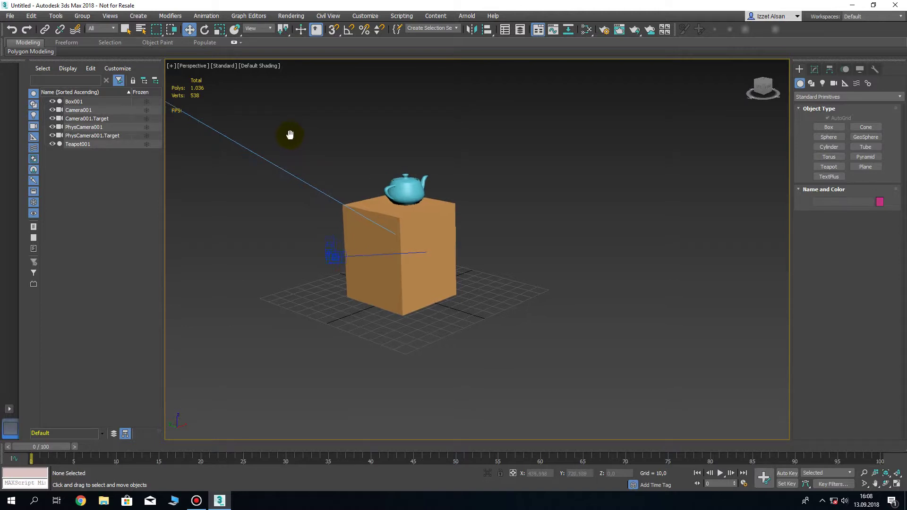
{"action": "mouse_move", "coordinate": [276, 126]}
{"action": "middle_mouse_down", "text": "alt"}
{"action": "mouse_move", "coordinate": [275, 168]}
{"action": "mouse_move", "coordinate": [353, 168]}
{"action": "mouse_move", "coordinate": [206, 115]}
{"action": "mouse_move", "coordinate": [338, 165]}
{"action": "mouse_move", "coordinate": [304, 198]}
{"action": "mouse_move", "coordinate": [338, 168]}
{"action": "mouse_move", "coordinate": [395, 168]}
{"action": "mouse_move", "coordinate": [318, 177]}
{"action": "mouse_move", "coordinate": [300, 156]}
{"action": "mouse_move", "coordinate": [375, 195]}
{"action": "mouse_move", "coordinate": [311, 166]}
{"action": "mouse_move", "coordinate": [364, 173]}
{"action": "mouse_move", "coordinate": [316, 166]}
{"action": "mouse_move", "coordinate": [337, 169]}
{"action": "middle_mouse_up", "text": "alt"}
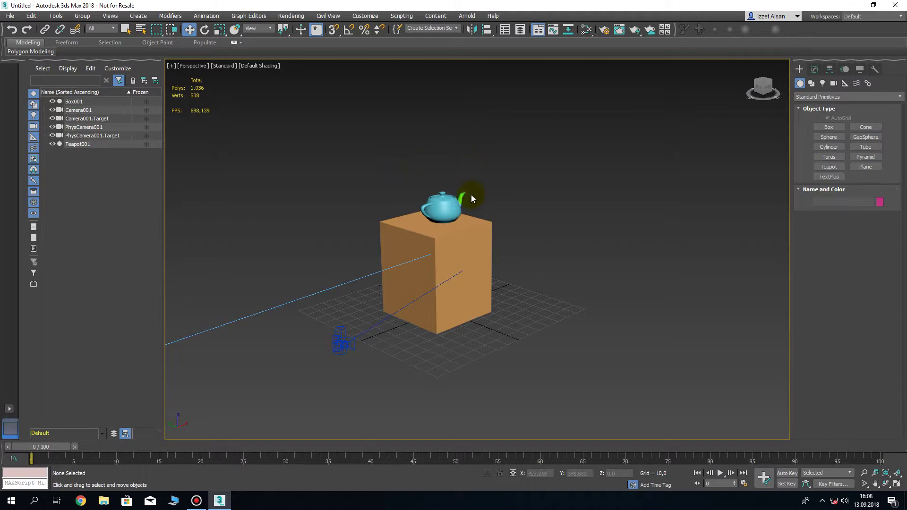
Draw a large sphere beside the box and raise its segments to 167.
{"action": "left_click", "coordinate": [828, 137]}
{"action": "left_click_drag", "start_coordinate": [564, 309], "coordinate": [613, 345]}
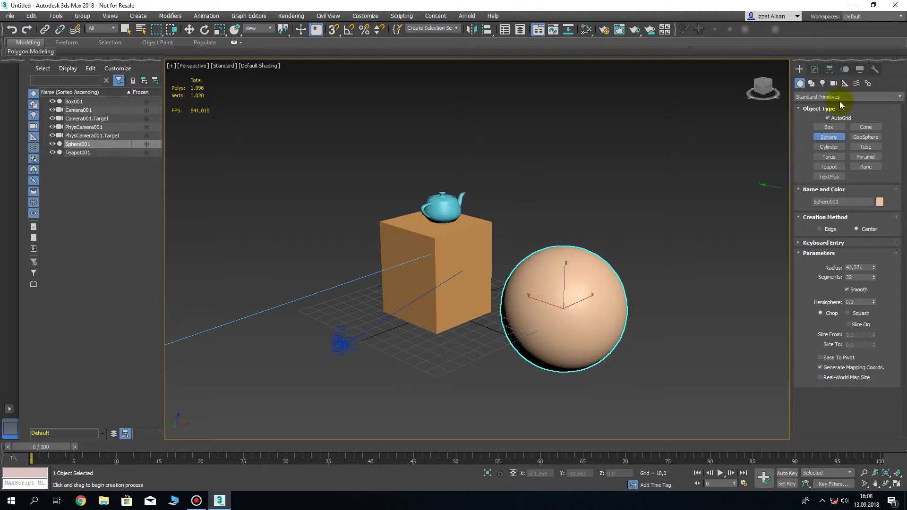
{"action": "left_click", "coordinate": [814, 69]}
{"action": "left_click_drag", "start_coordinate": [873, 219], "coordinate": [871, 162]}
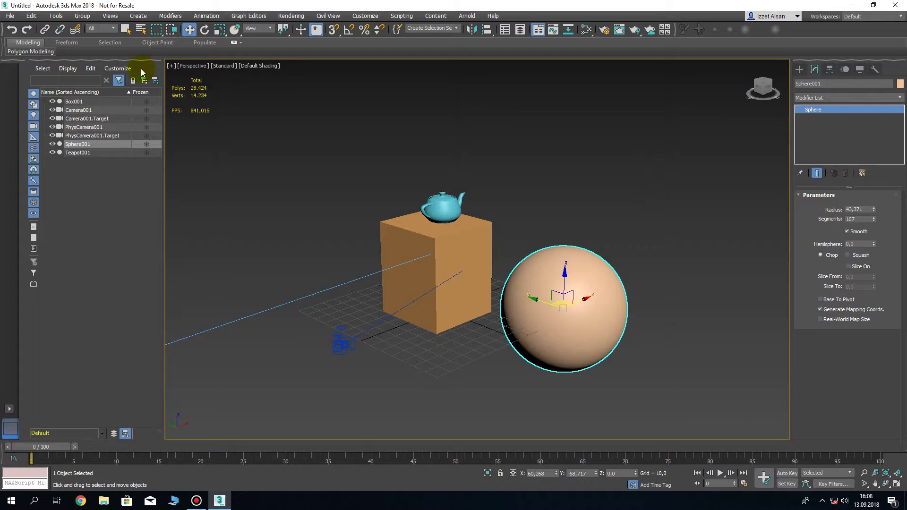
Orbit and pan the Perspective view to see the scene from above.
{"action": "mouse_move", "coordinate": [408, 221]}
{"action": "middle_mouse_down", "text": "alt"}
{"action": "mouse_move", "coordinate": [361, 239]}
{"action": "mouse_move", "coordinate": [380, 215]}
{"action": "mouse_move", "coordinate": [378, 229]}
{"action": "middle_mouse_up", "text": "alt"}
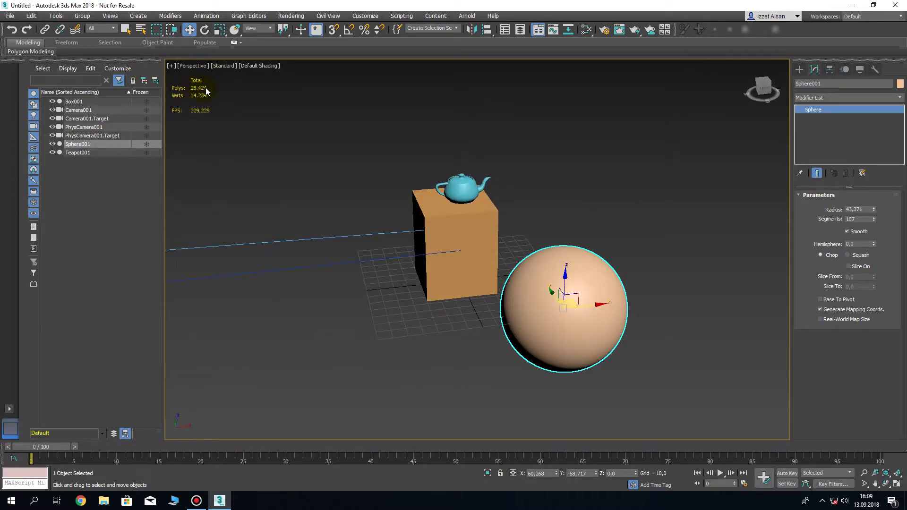
{"action": "mouse_move", "coordinate": [264, 128]}
{"action": "middle_mouse_down", "text": "alt"}
{"action": "mouse_move", "coordinate": [317, 129]}
{"action": "mouse_move", "coordinate": [295, 125]}
{"action": "mouse_move", "coordinate": [323, 105]}
{"action": "mouse_move", "coordinate": [331, 154]}
{"action": "mouse_move", "coordinate": [304, 128]}
{"action": "middle_mouse_up", "text": "alt"}
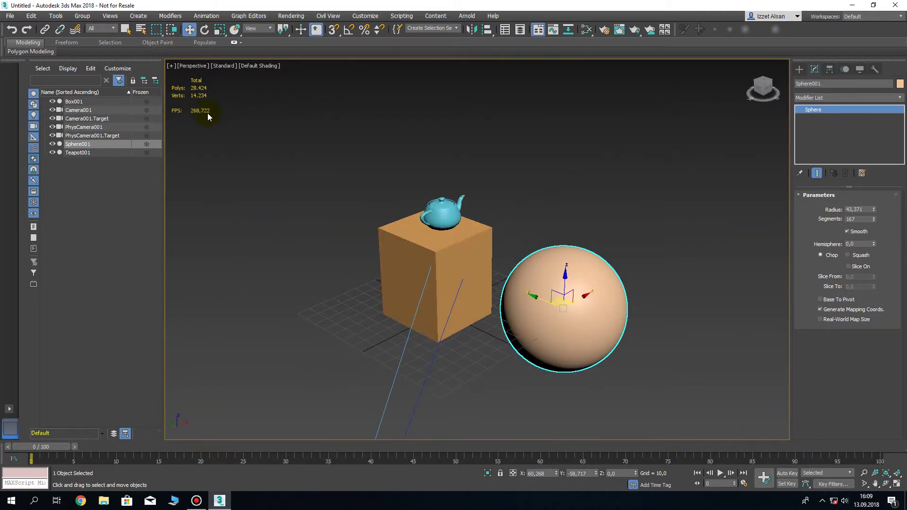
{"action": "middle_click_drag", "start_coordinate": [273, 158], "coordinate": [310, 161]}
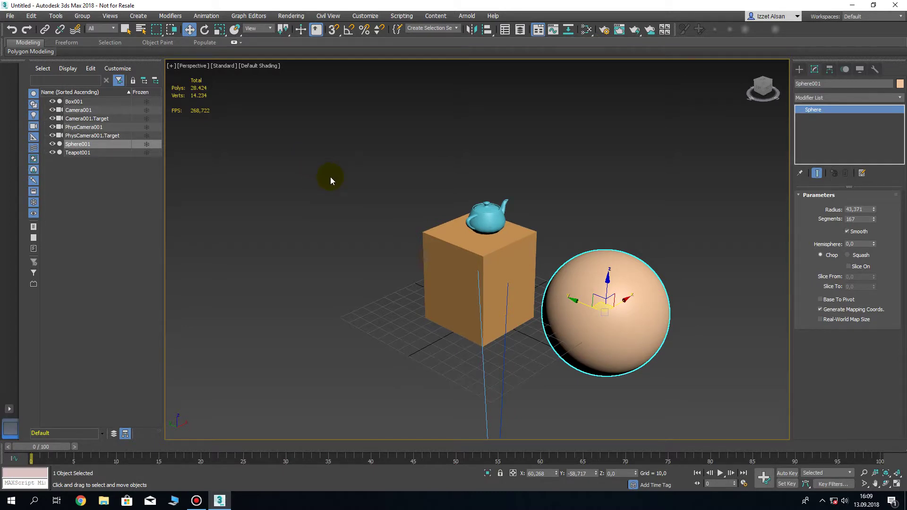
{"action": "mouse_move", "coordinate": [398, 171]}
{"action": "middle_mouse_down", "text": "alt"}
{"action": "mouse_move", "coordinate": [391, 203]}
{"action": "mouse_move", "coordinate": [405, 170]}
{"action": "mouse_move", "coordinate": [427, 190]}
{"action": "mouse_move", "coordinate": [441, 179]}
{"action": "mouse_move", "coordinate": [404, 232]}
{"action": "mouse_move", "coordinate": [378, 229]}
{"action": "mouse_move", "coordinate": [384, 239]}
{"action": "mouse_move", "coordinate": [337, 168]}
{"action": "middle_mouse_up", "text": "alt"}
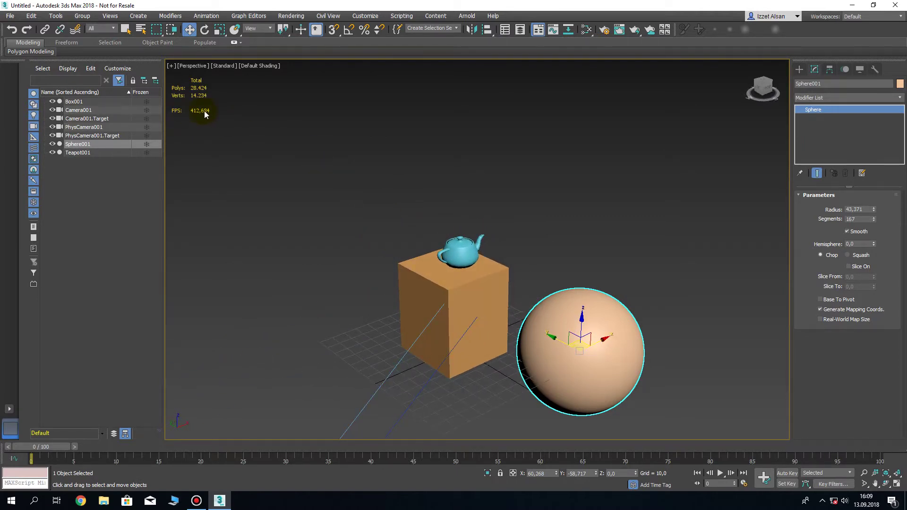
Zoom out and orbit around the sphere until the camera sits below.
{"action": "mouse_move", "coordinate": [339, 215]}
{"action": "middle_mouse_down", "text": "alt"}
{"action": "mouse_move", "coordinate": [369, 199]}
{"action": "mouse_move", "coordinate": [350, 202]}
{"action": "middle_mouse_up", "text": "alt"}
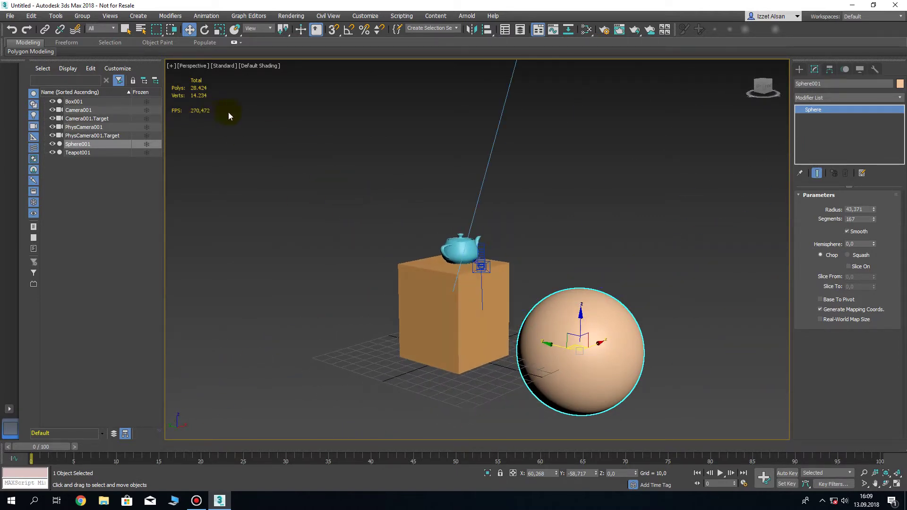
{"action": "mouse_move", "coordinate": [328, 157]}
{"action": "middle_mouse_down", "text": "alt"}
{"action": "mouse_move", "coordinate": [314, 168]}
{"action": "mouse_move", "coordinate": [357, 217]}
{"action": "middle_mouse_up", "text": "alt"}
{"action": "scroll", "coordinate": [320, 174], "scroll_direction": "down", "scroll_amount": 3}
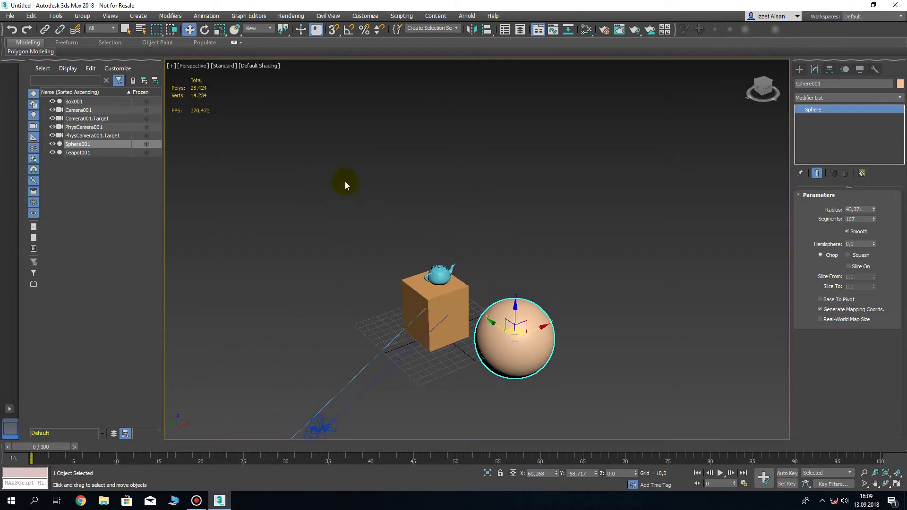
{"action": "middle_click_drag", "start_coordinate": [310, 180], "coordinate": [329, 168], "text": "alt"}
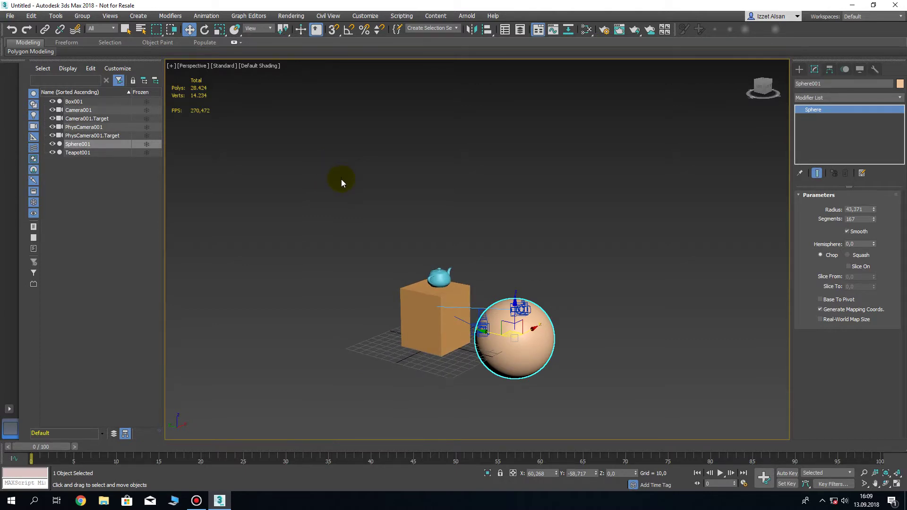
{"action": "mouse_move", "coordinate": [364, 194]}
{"action": "middle_mouse_down", "text": "alt"}
{"action": "mouse_move", "coordinate": [369, 210]}
{"action": "mouse_move", "coordinate": [357, 200]}
{"action": "mouse_move", "coordinate": [393, 187]}
{"action": "mouse_move", "coordinate": [384, 189]}
{"action": "middle_mouse_up", "text": "alt"}
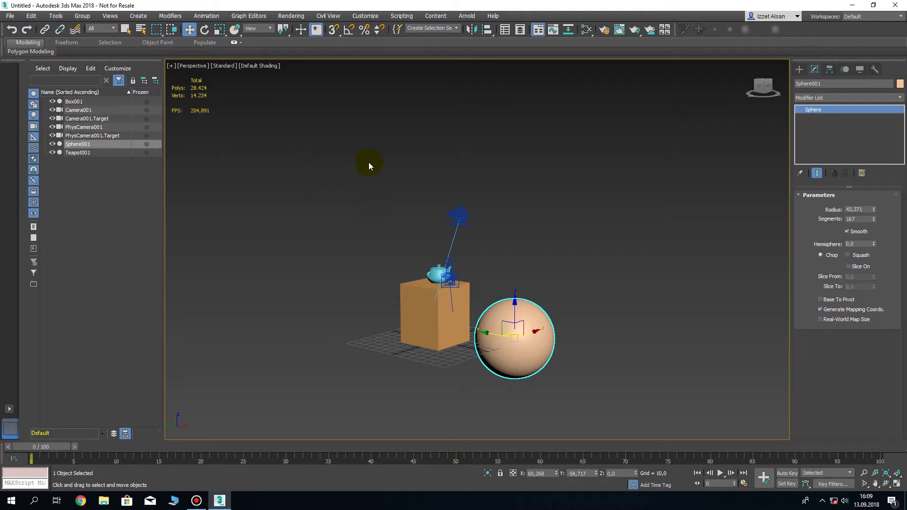
{"action": "left_click", "coordinate": [110, 15]}
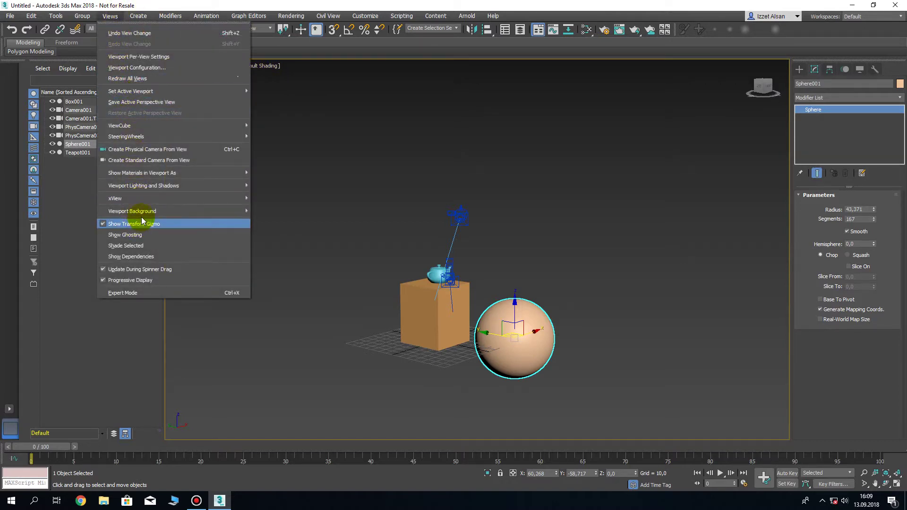
{"action": "mouse_move", "coordinate": [131, 211]}
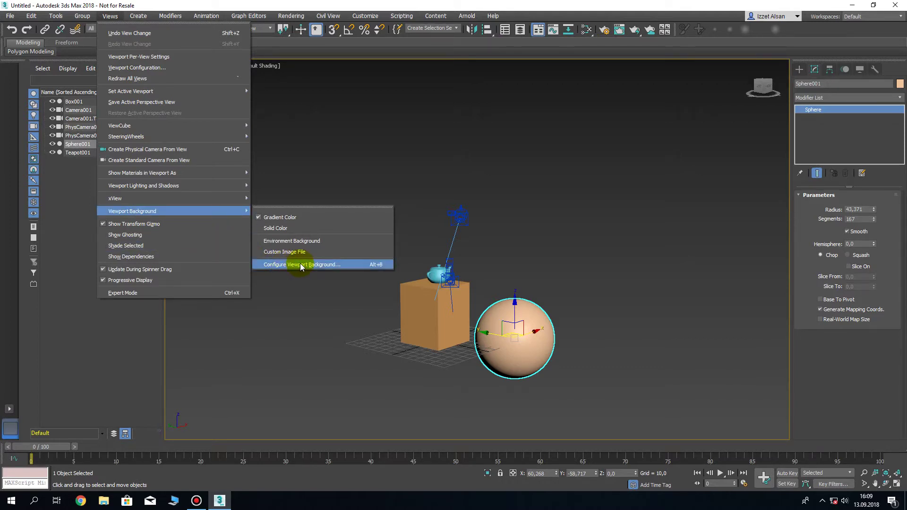
{"action": "left_click", "coordinate": [285, 264]}
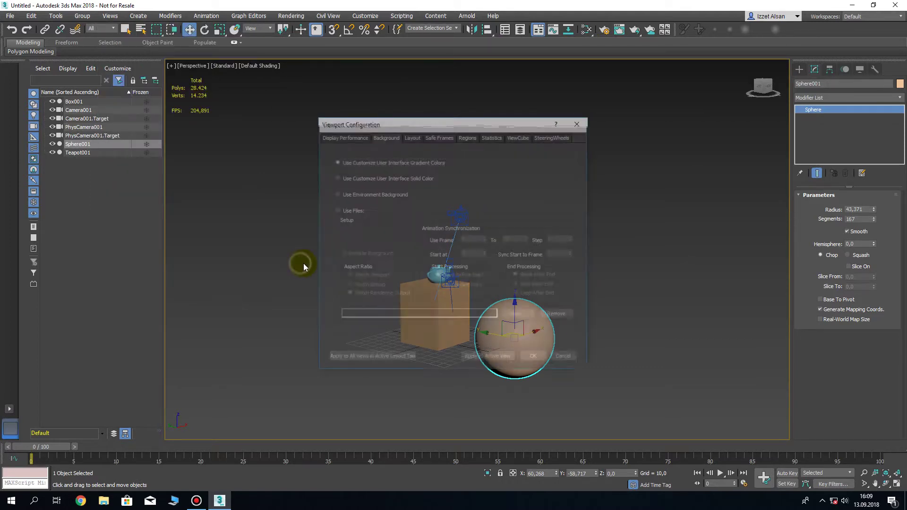
{"action": "left_click", "coordinate": [355, 136]}
{"action": "left_click", "coordinate": [387, 137]}
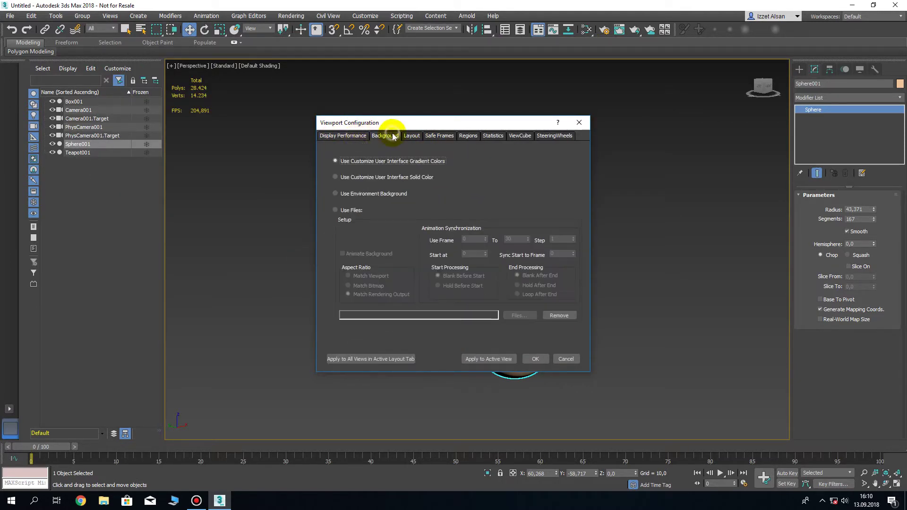
{"action": "left_click", "coordinate": [411, 136]}
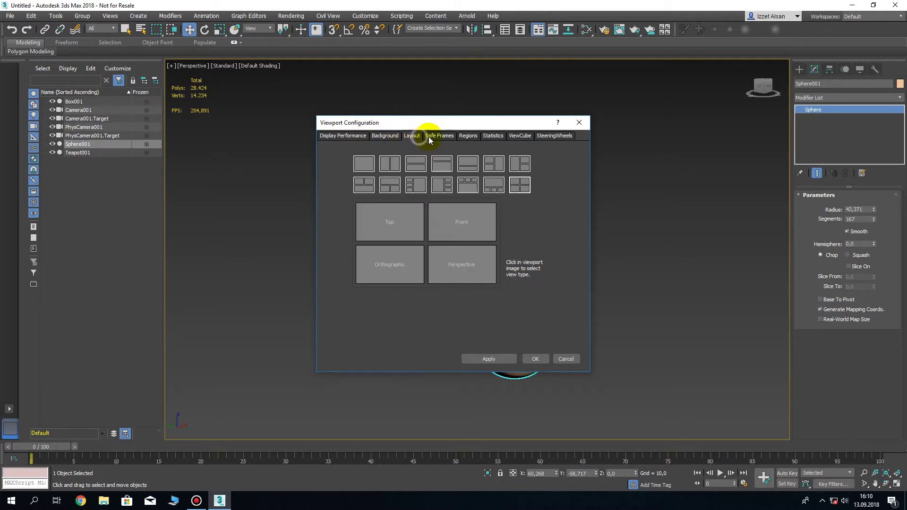
{"action": "left_click", "coordinate": [577, 125]}
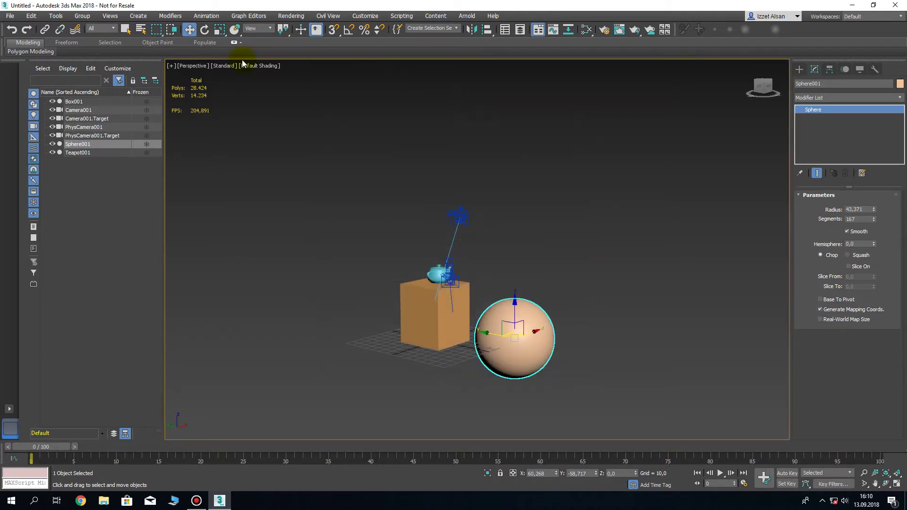
{"action": "left_click", "coordinate": [171, 66]}
{"action": "left_click", "coordinate": [213, 174]}
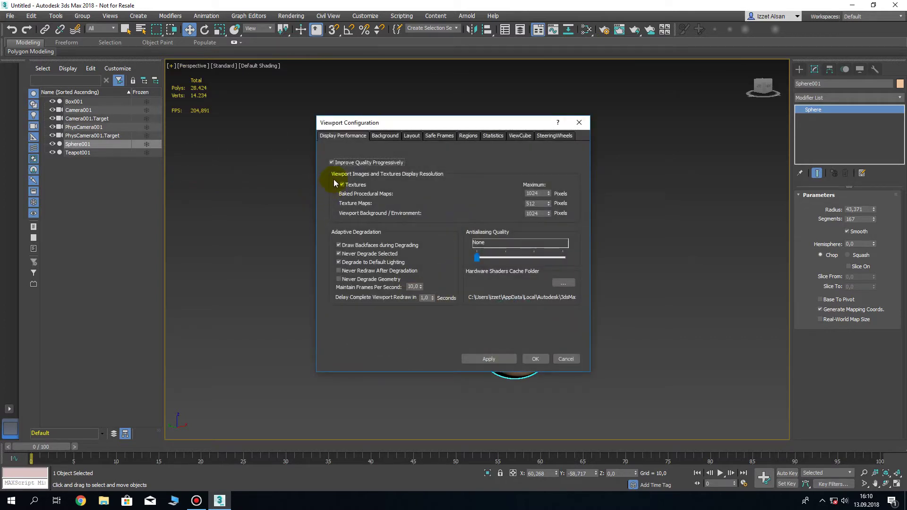
{"action": "left_click", "coordinate": [578, 122]}
{"action": "left_click", "coordinate": [110, 15]}
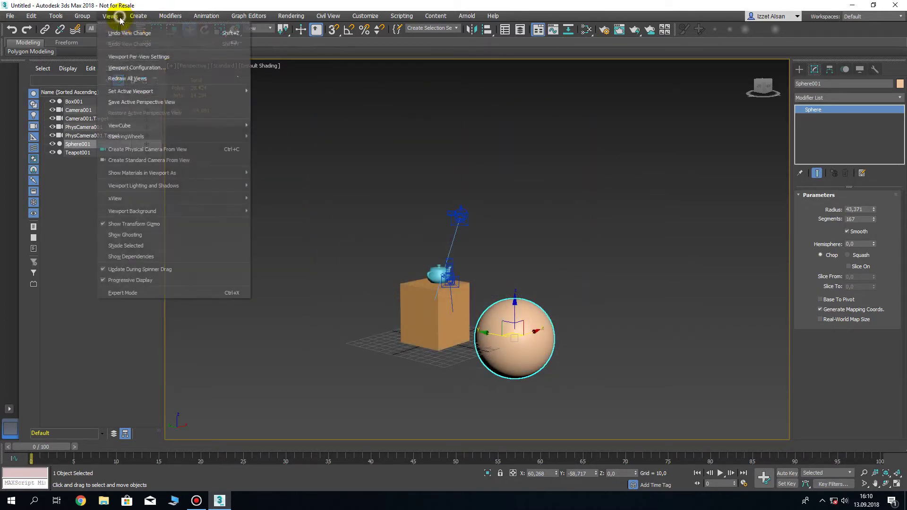
{"action": "mouse_move", "coordinate": [132, 211]}
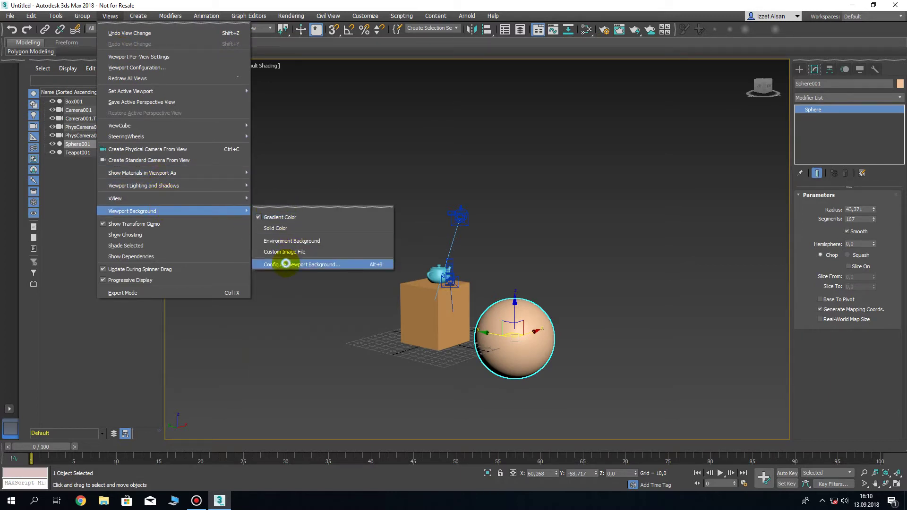
{"action": "left_click", "coordinate": [289, 261]}
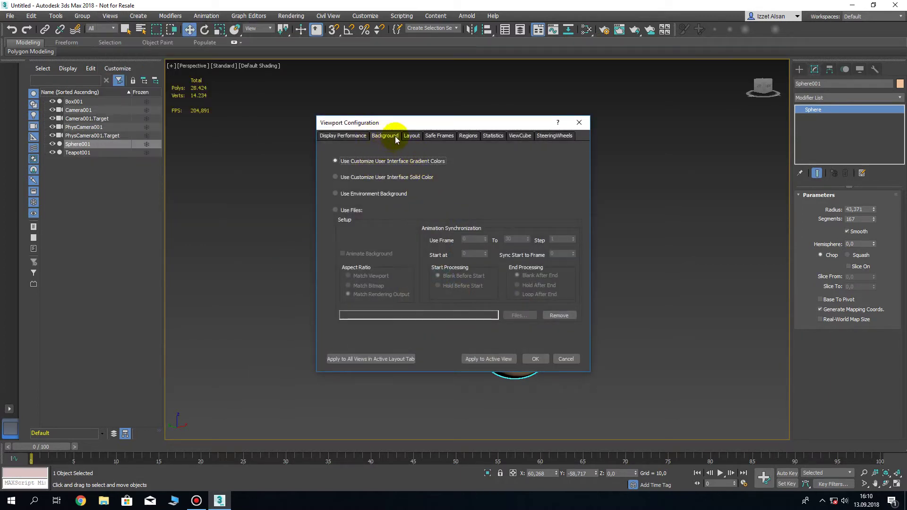
{"action": "left_click", "coordinate": [579, 122]}
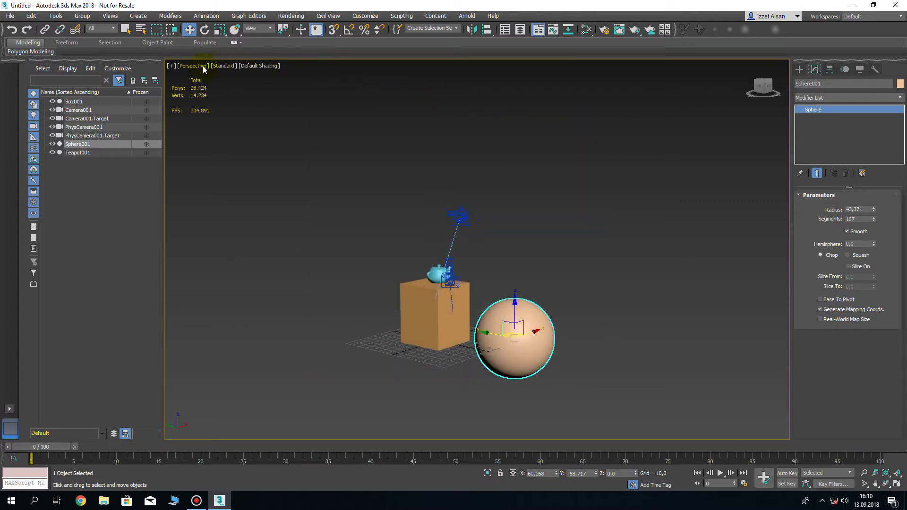
{"action": "left_click", "coordinate": [172, 67]}
{"action": "left_click", "coordinate": [109, 17]}
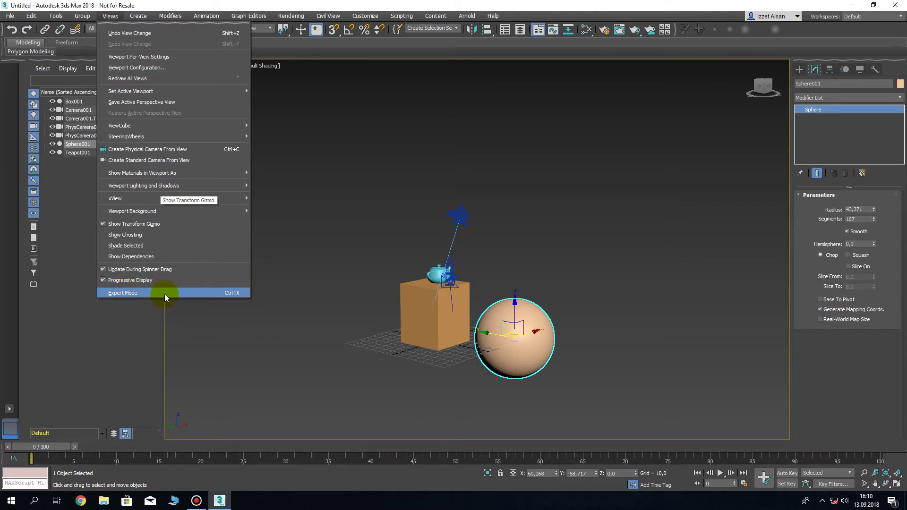
Turn Expert Mode on and back off, then orbit so the cameras swing into view.
{"action": "left_click", "coordinate": [137, 292]}
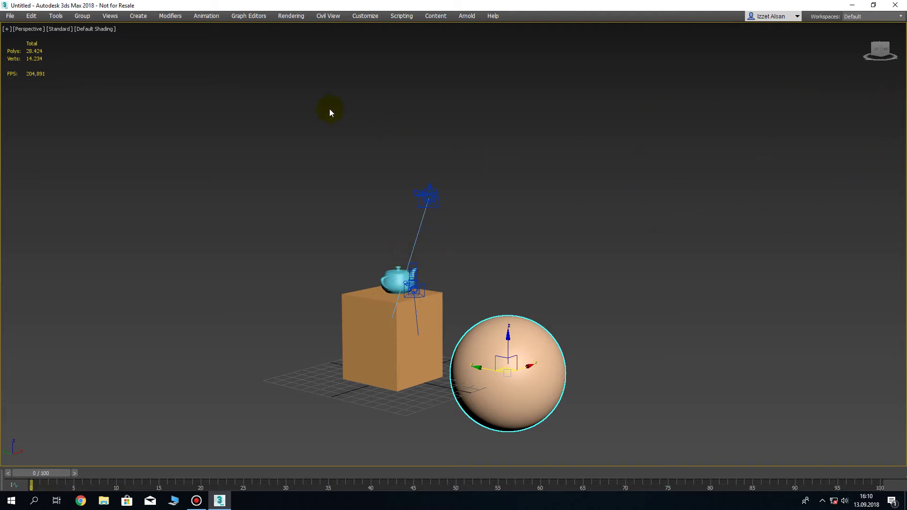
{"action": "key", "text": "ctrl+x"}
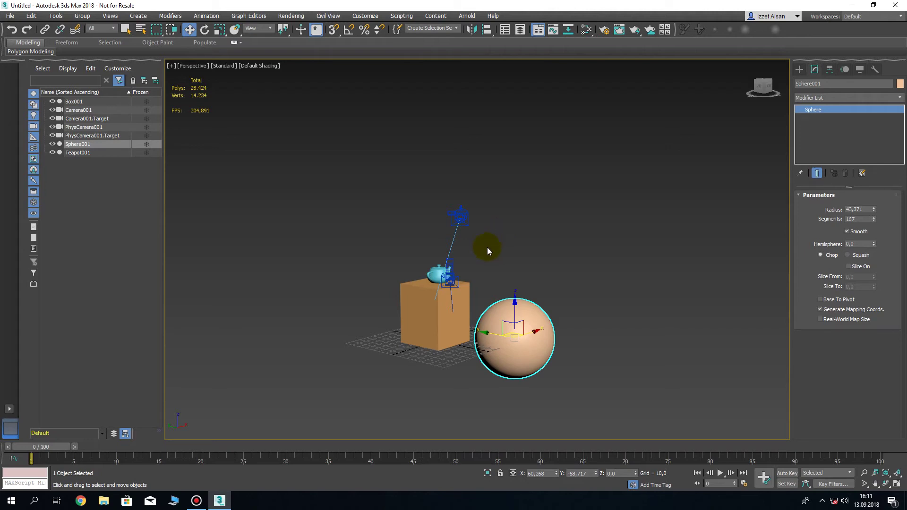
{"action": "middle_click_drag", "start_coordinate": [488, 248], "coordinate": [498, 267], "text": "alt"}
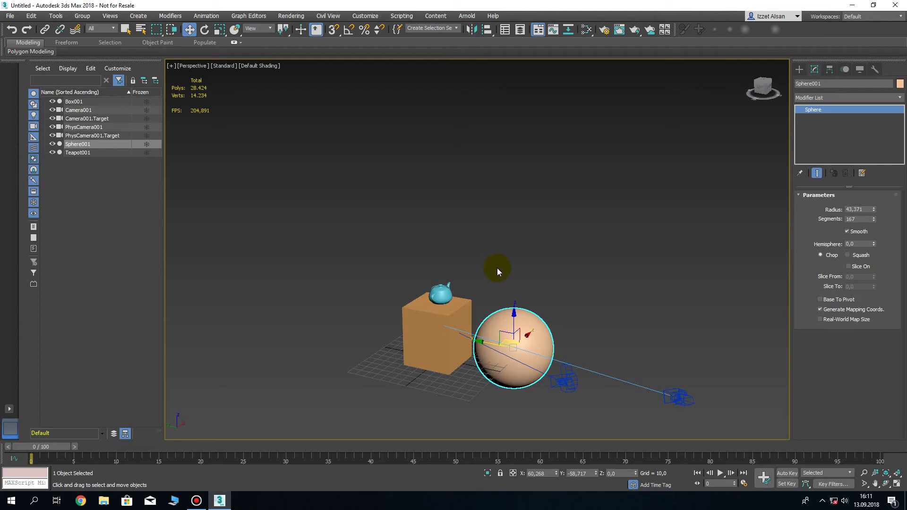
{"action": "middle_click_drag", "start_coordinate": [492, 257], "coordinate": [496, 247], "text": "alt"}
Toggle Expert Mode on and off twice more with Ctrl+X.
{"action": "key", "text": "ctrl+x"}
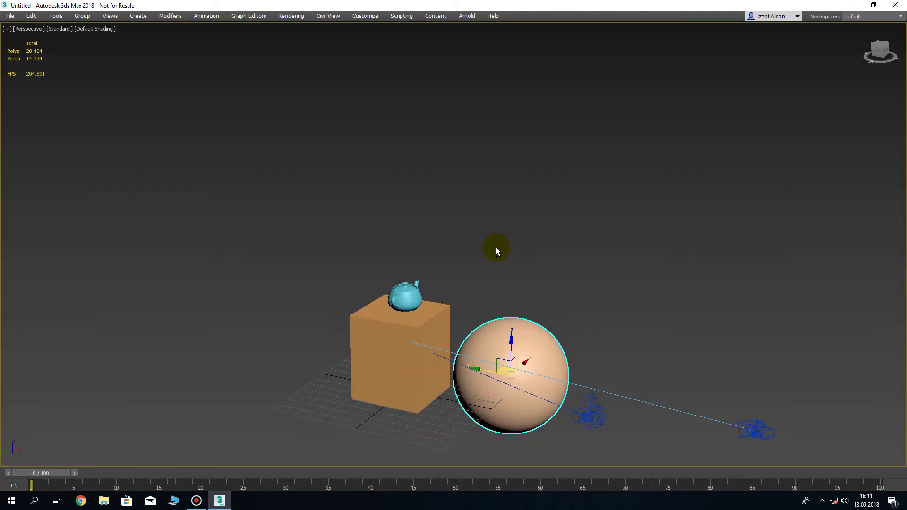
{"action": "key", "text": "ctrl+x"}
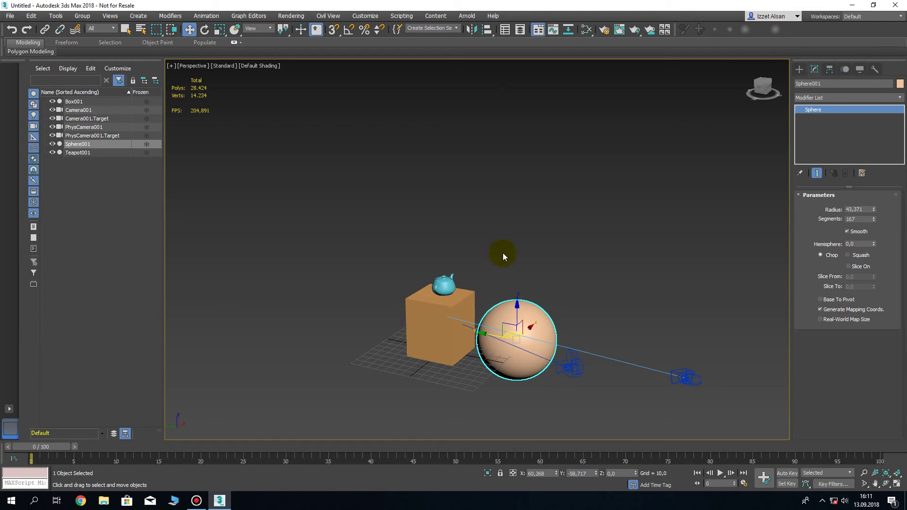
{"action": "key", "text": "ctrl+x"}
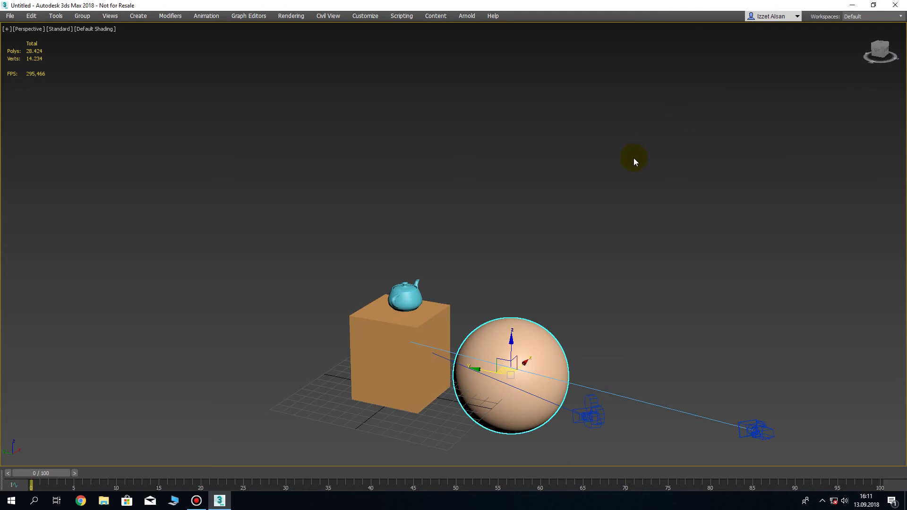
{"action": "key", "text": "ctrl+x"}
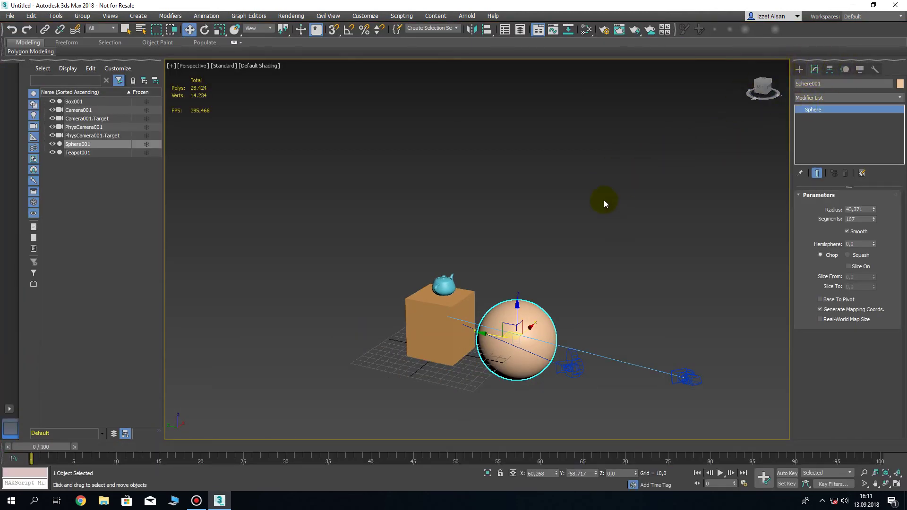
Pan the view slightly, opening and closing the Views menu along the way.
{"action": "middle_click_drag", "start_coordinate": [603, 200], "coordinate": [607, 178]}
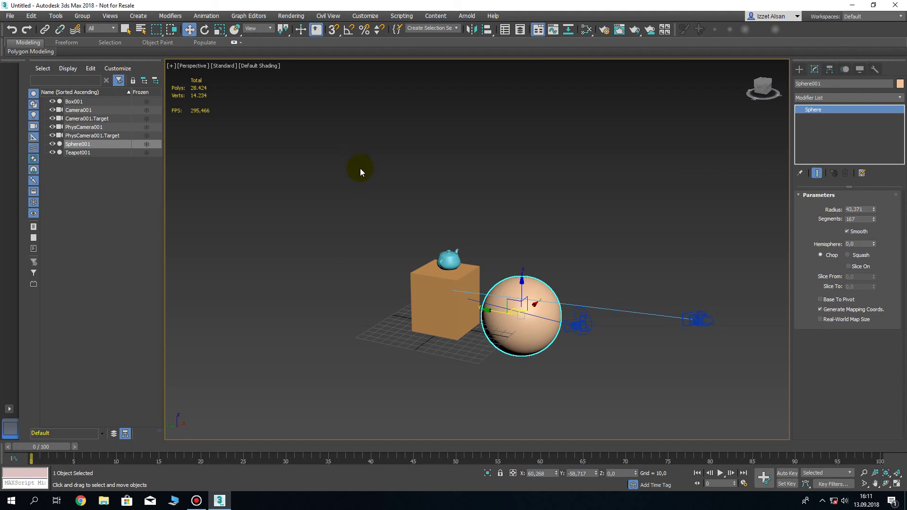
{"action": "middle_click_drag", "start_coordinate": [360, 177], "coordinate": [355, 176]}
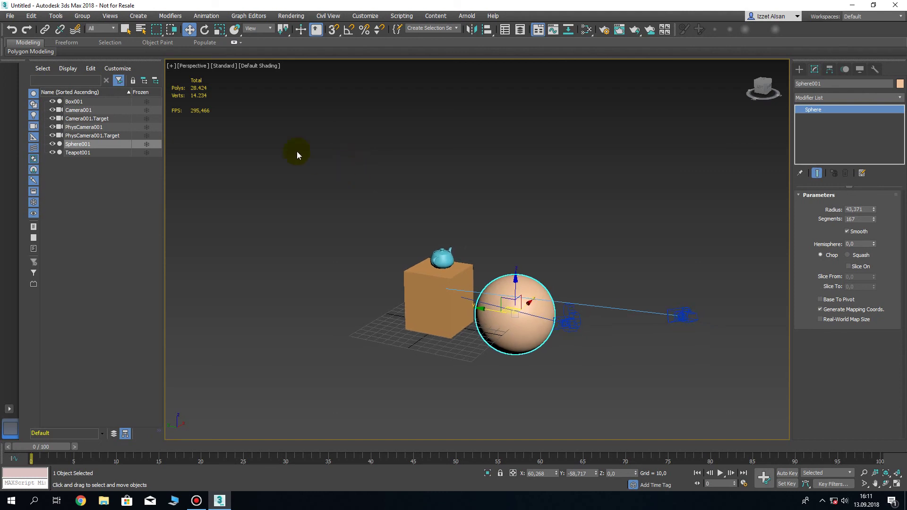
{"action": "left_click", "coordinate": [112, 17]}
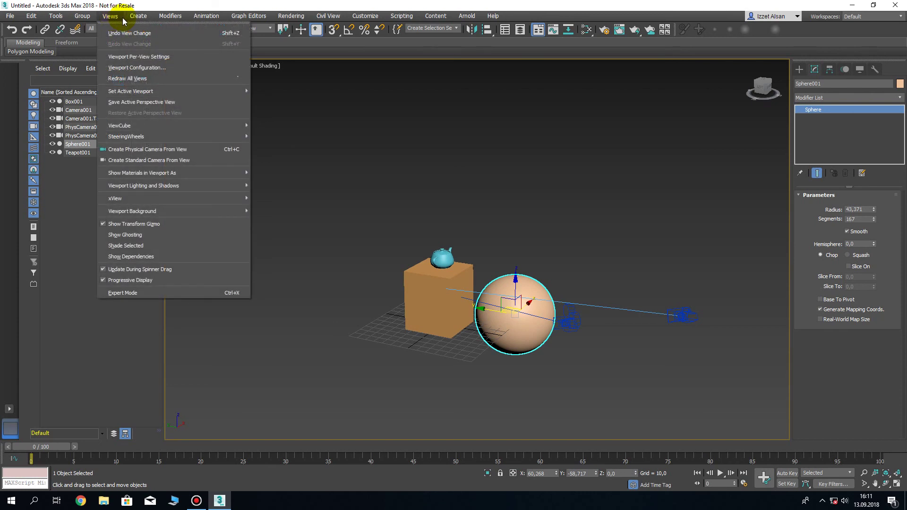
{"action": "left_click", "coordinate": [379, 140]}
{"action": "middle_click_drag", "start_coordinate": [383, 159], "coordinate": [390, 184], "text": "alt"}
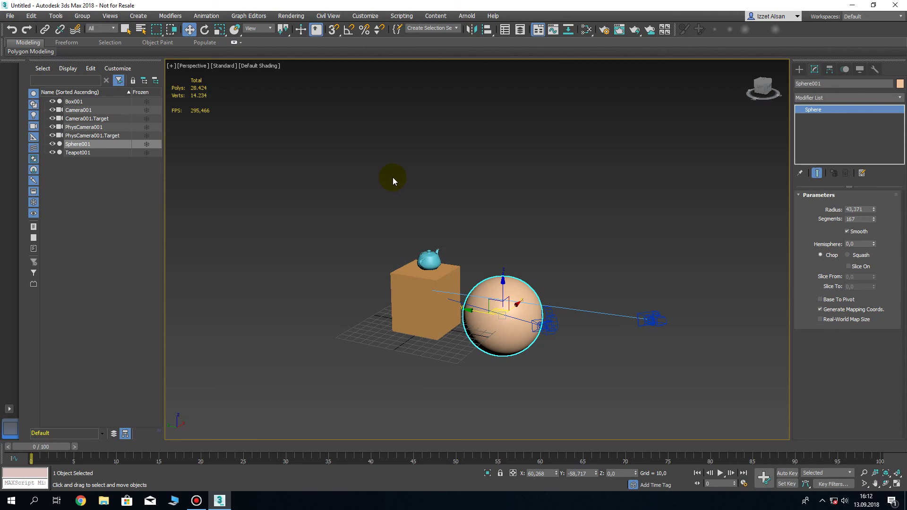